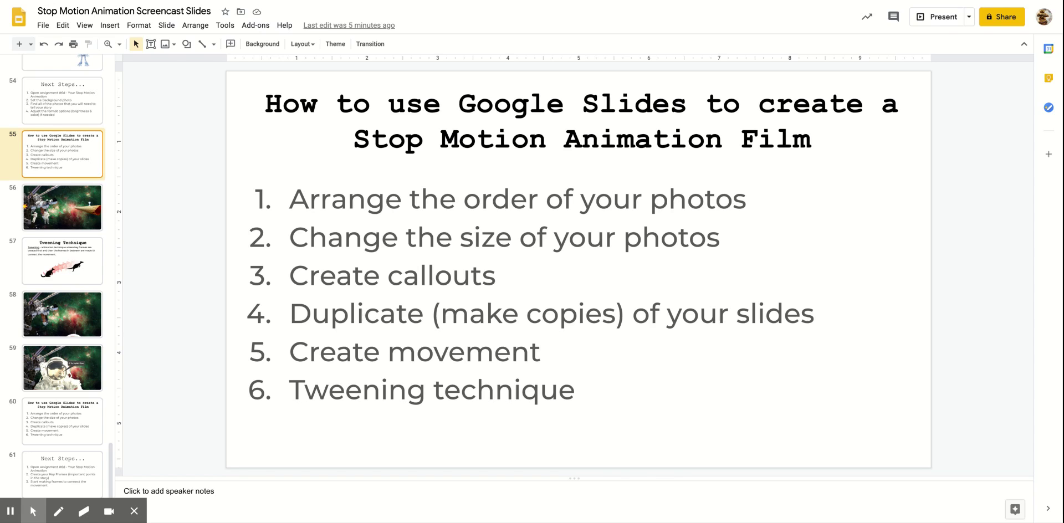
# Step: Go to slide 56, the space scene with station, astronauts, explosion and ice-cream cone
pyautogui.click(85, 204)
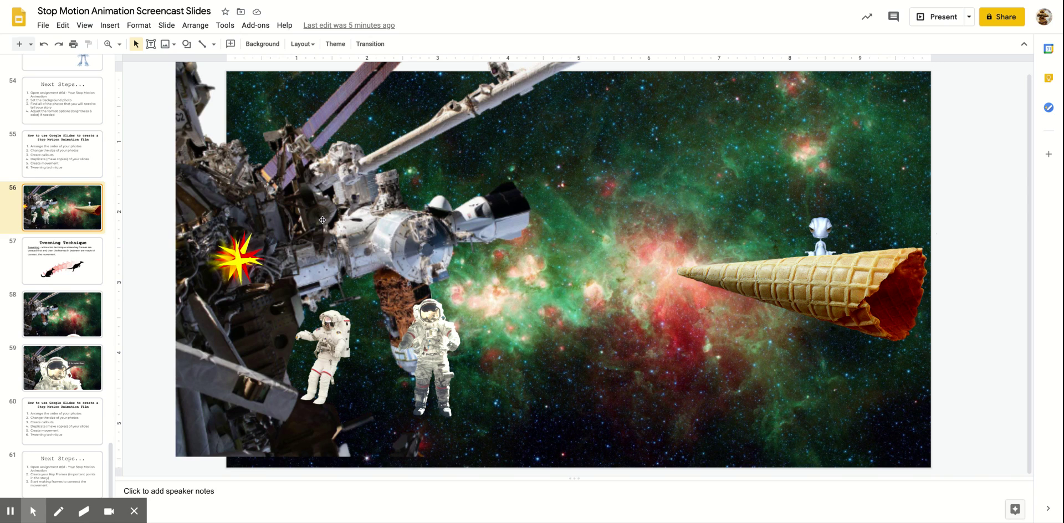
# Step: Shift both astronauts and the explosion slightly for the next frame
pyautogui.moveTo(397, 314); pyautogui.dragTo(438, 298)
pyautogui.click(334, 343)
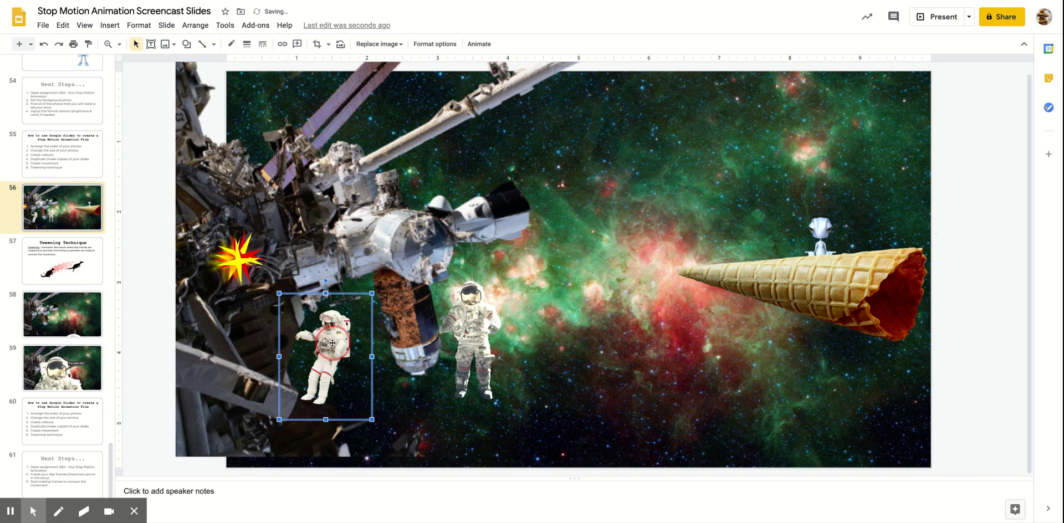
pyautogui.moveTo(337, 336); pyautogui.dragTo(356, 333)
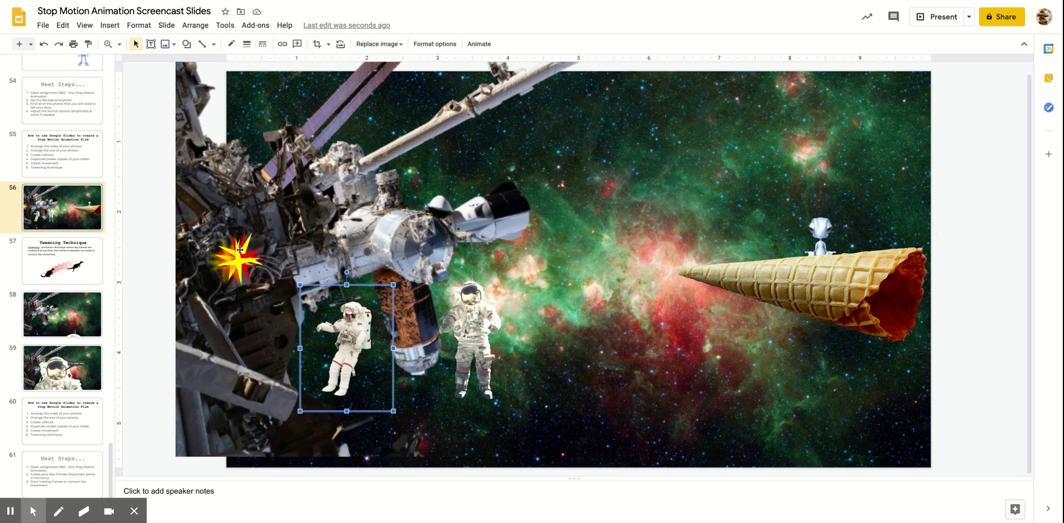
pyautogui.moveTo(235, 258); pyautogui.dragTo(236, 259)
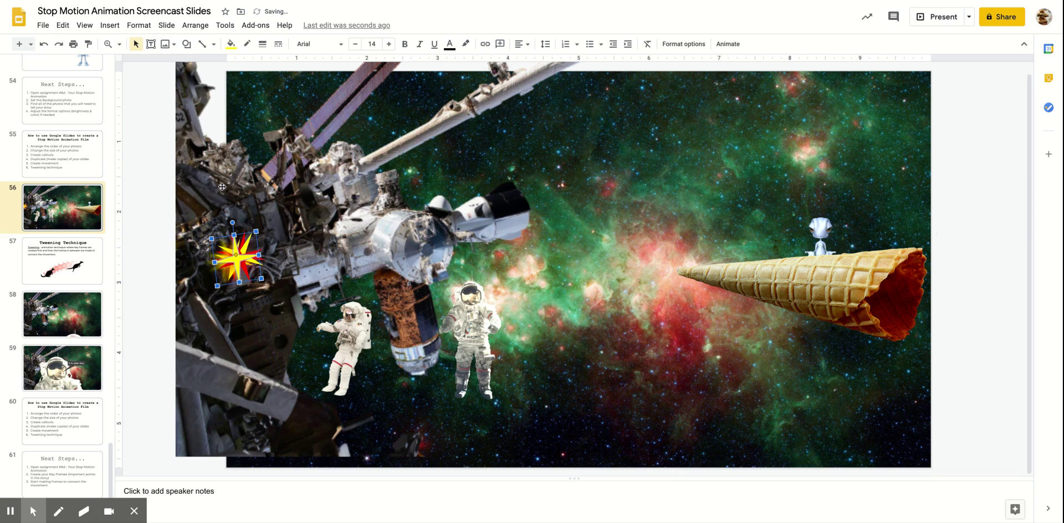
pyautogui.click(110, 25)
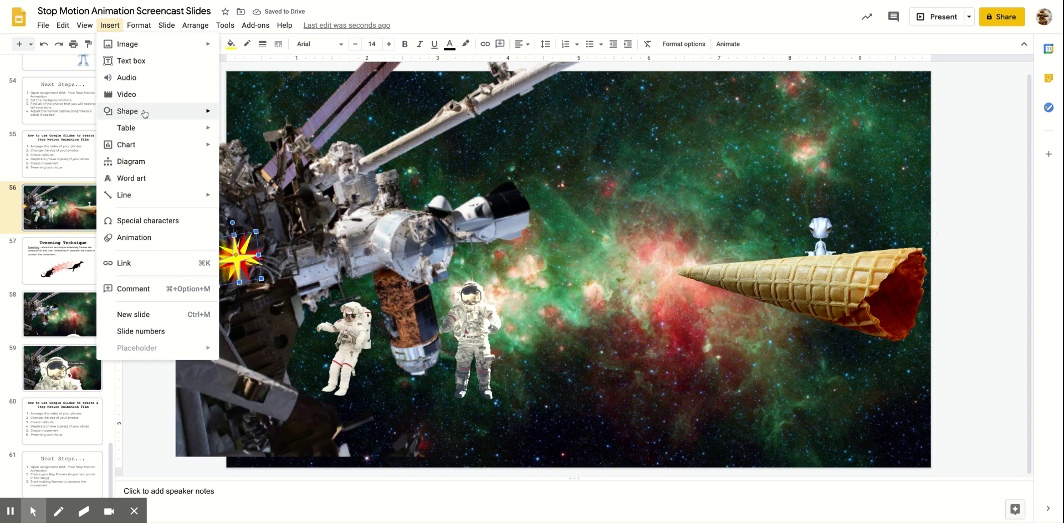
pyautogui.moveTo(147, 113)
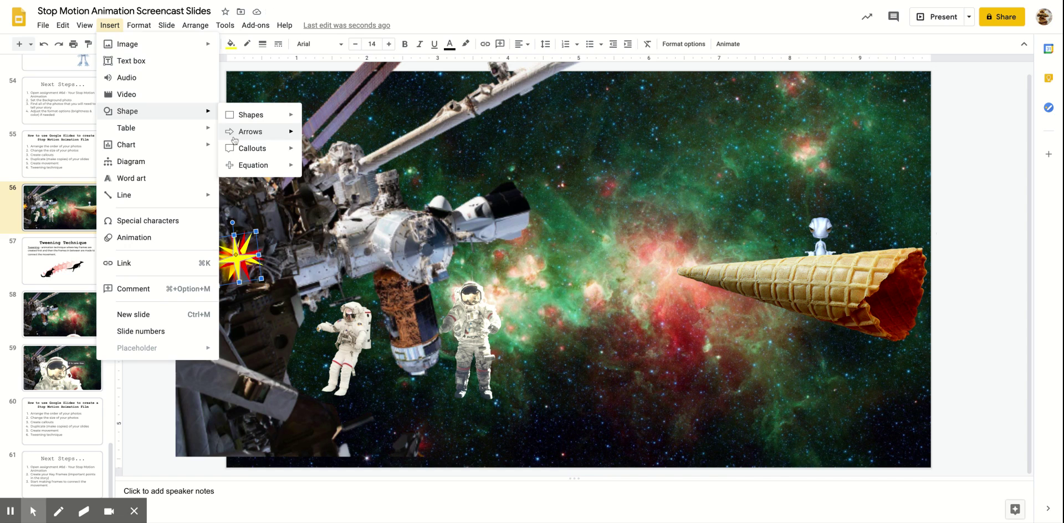
pyautogui.click(278, 260)
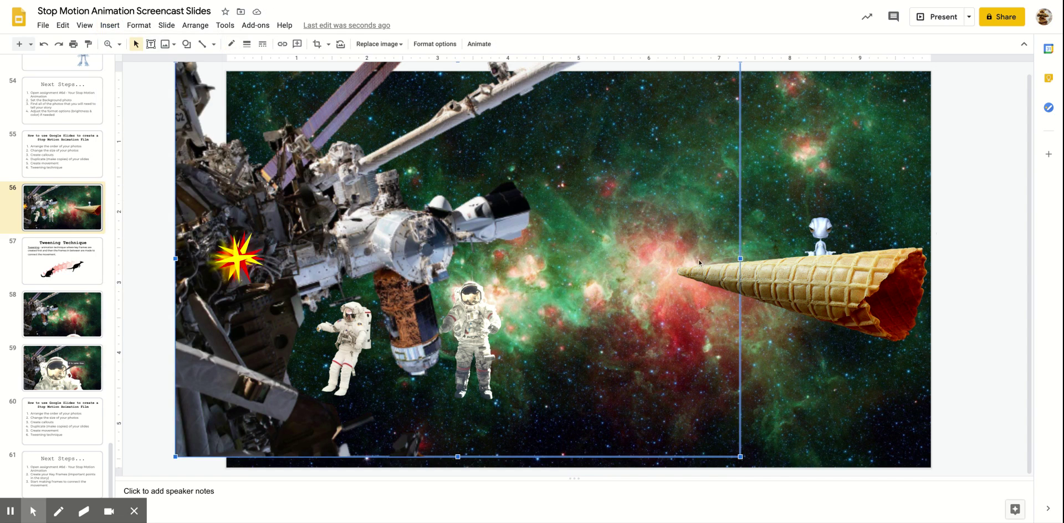
# Step: Reposition the ice-cream cone and settle the alien back onto it
pyautogui.click(791, 276)
pyautogui.moveTo(803, 273); pyautogui.dragTo(789, 287)
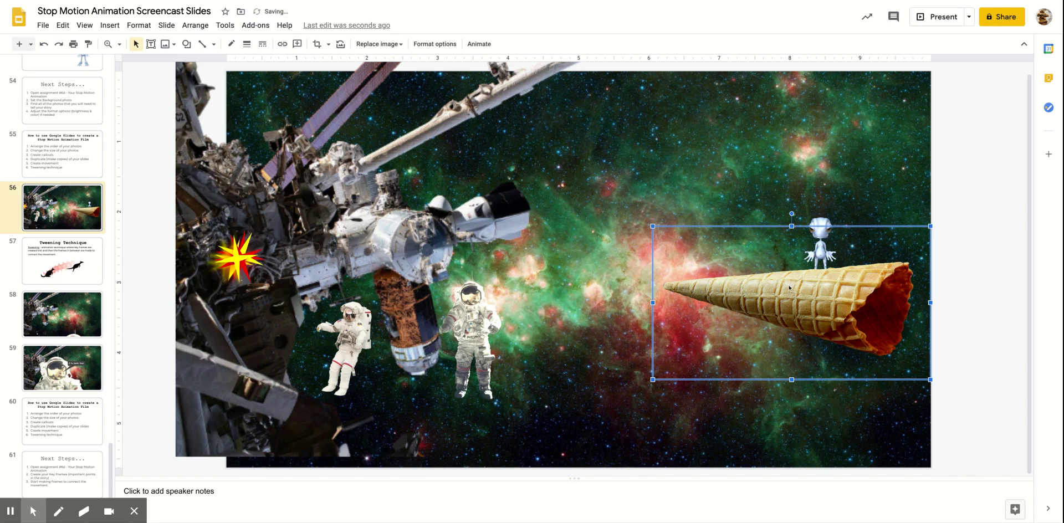
pyautogui.click(820, 227)
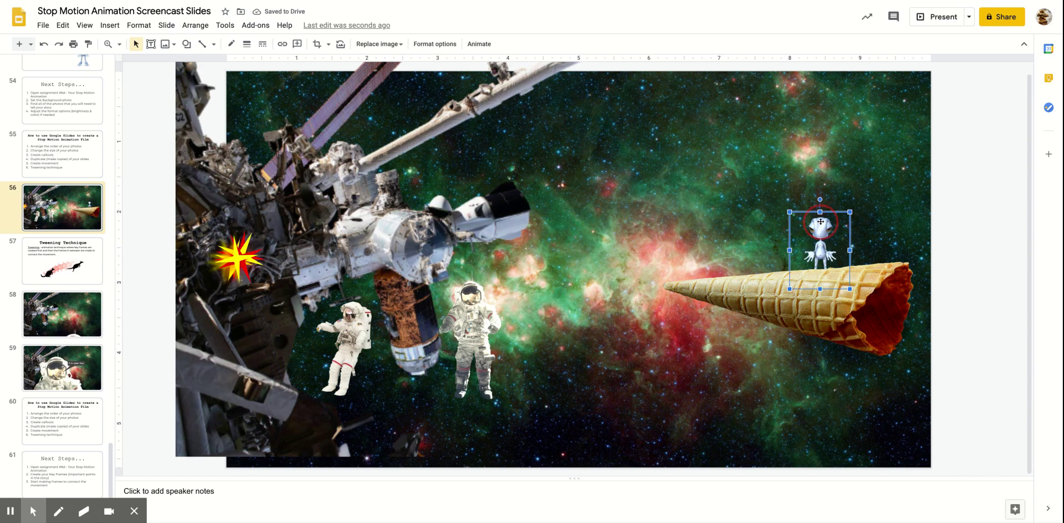
pyautogui.moveTo(821, 228); pyautogui.dragTo(801, 205)
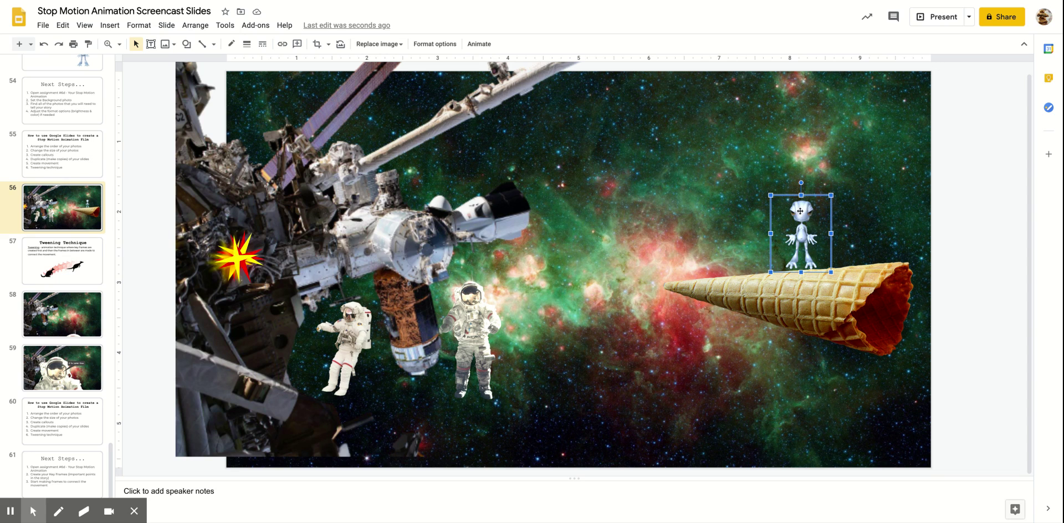
pyautogui.moveTo(798, 213); pyautogui.dragTo(801, 228)
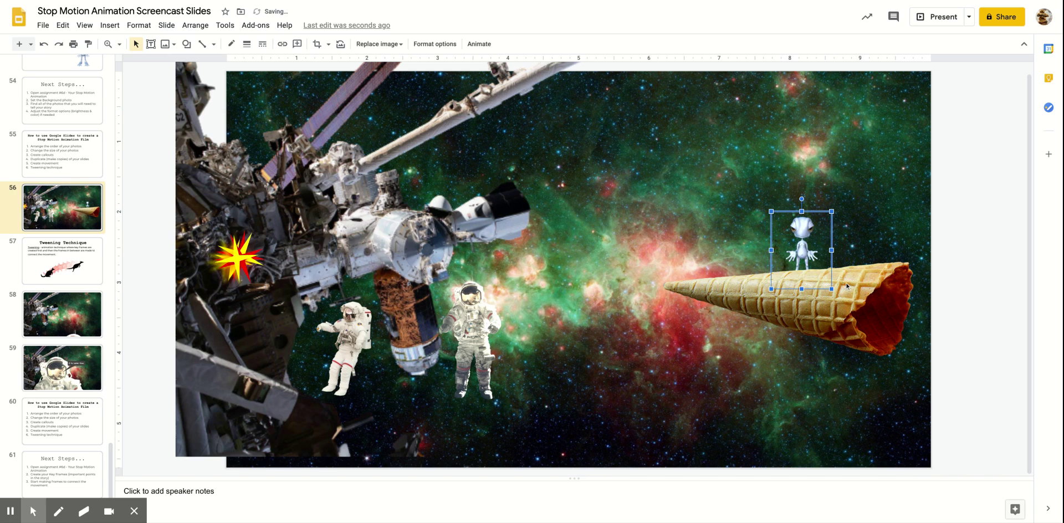
pyautogui.moveTo(855, 283); pyautogui.dragTo(850, 257)
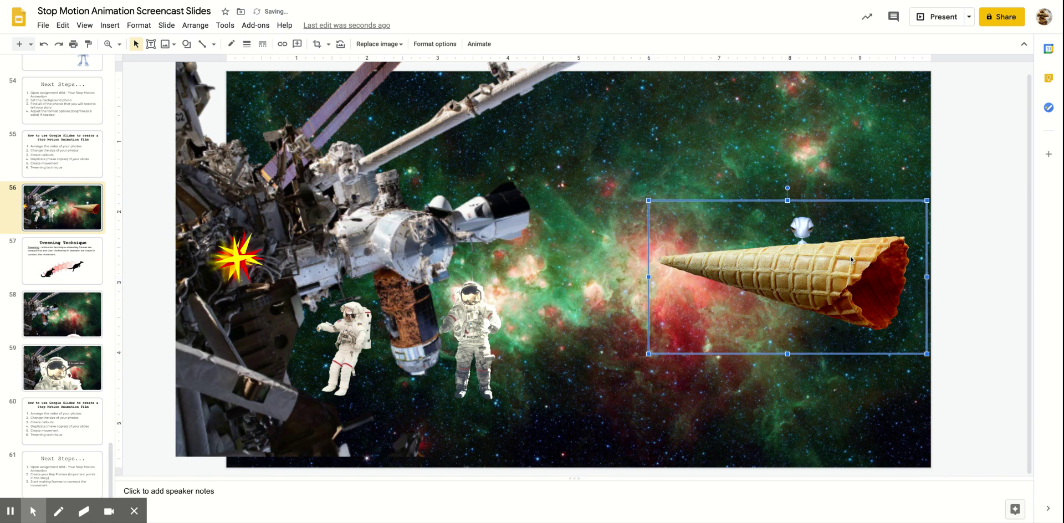
pyautogui.click(805, 191)
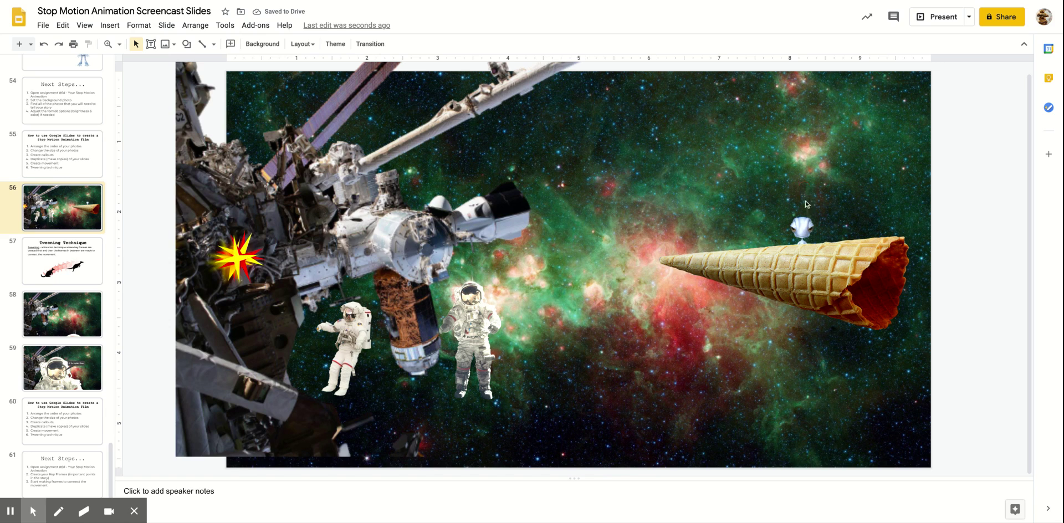
pyautogui.click(805, 204)
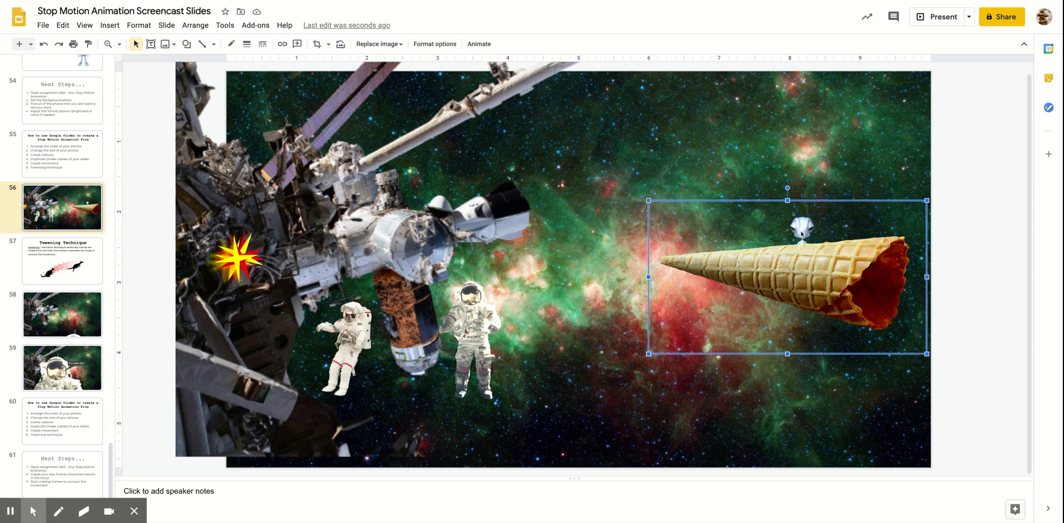
# Step: Nudge the cone up and crop empty space off its top, bottom and both sides
pyautogui.moveTo(811, 281); pyautogui.dragTo(809, 249)
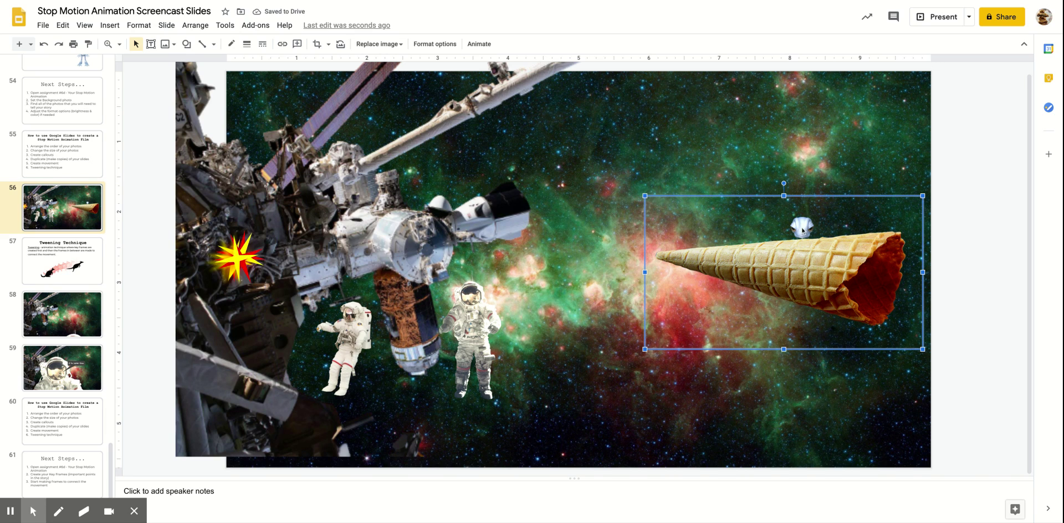
pyautogui.doubleClick(789, 264)
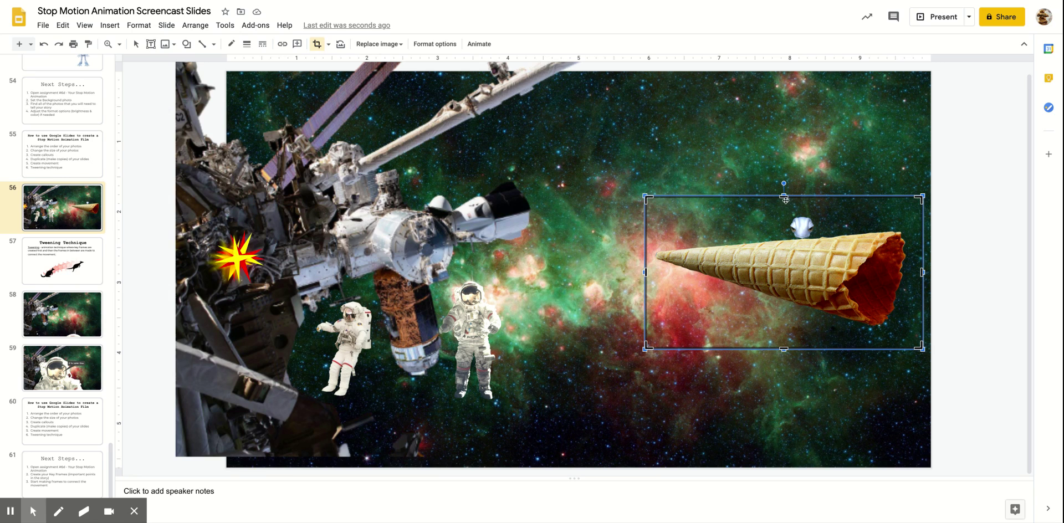
pyautogui.moveTo(783, 196); pyautogui.dragTo(784, 227)
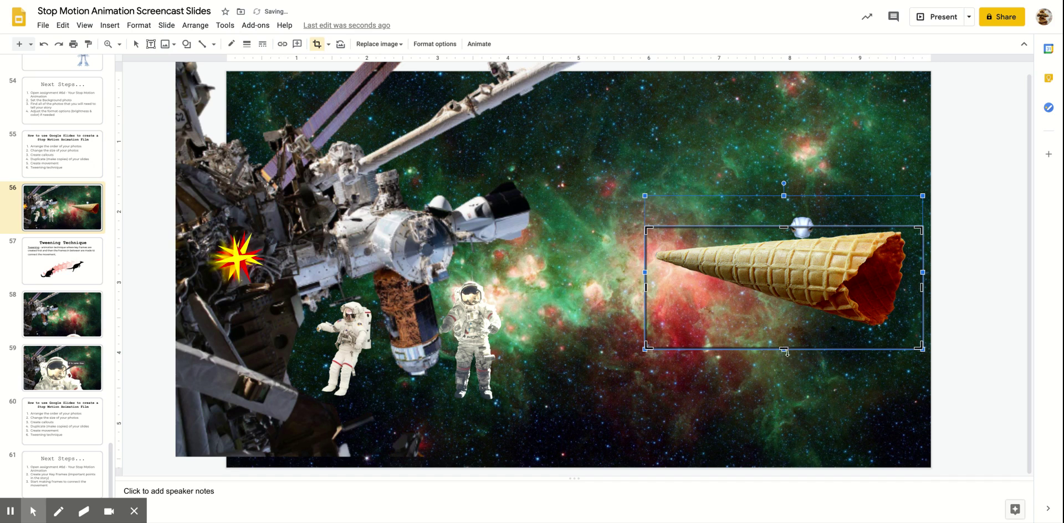
pyautogui.moveTo(783, 349); pyautogui.dragTo(784, 336)
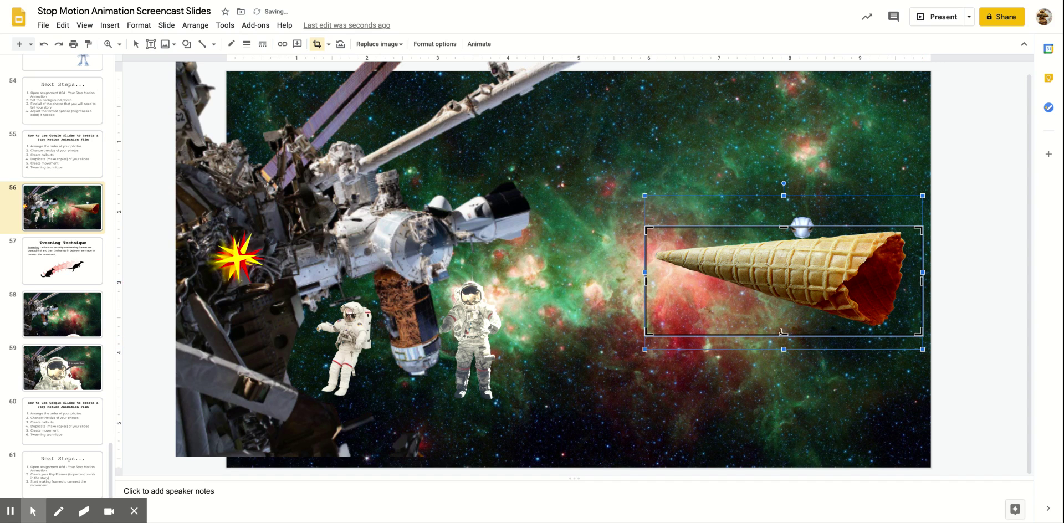
pyautogui.moveTo(646, 281); pyautogui.dragTo(655, 281)
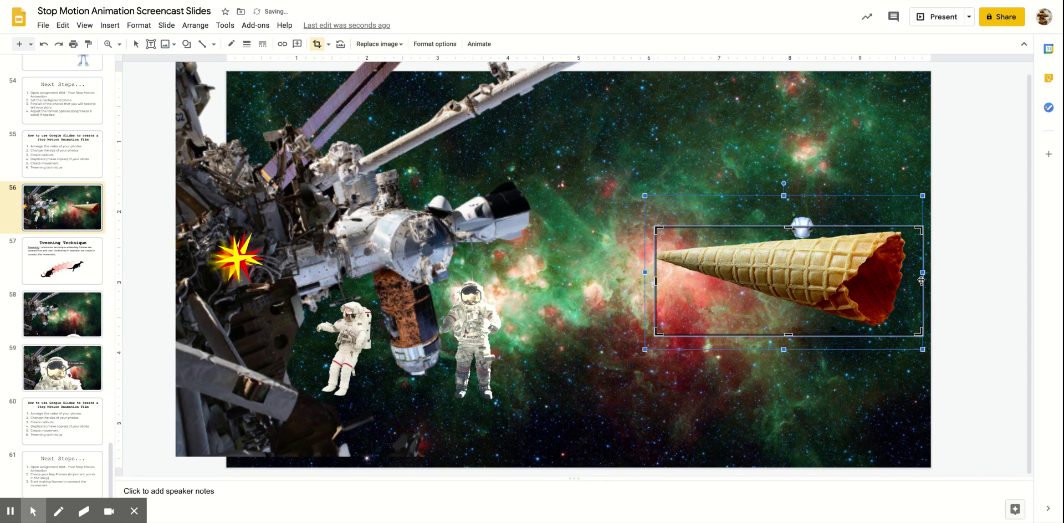
pyautogui.moveTo(920, 280); pyautogui.dragTo(910, 280)
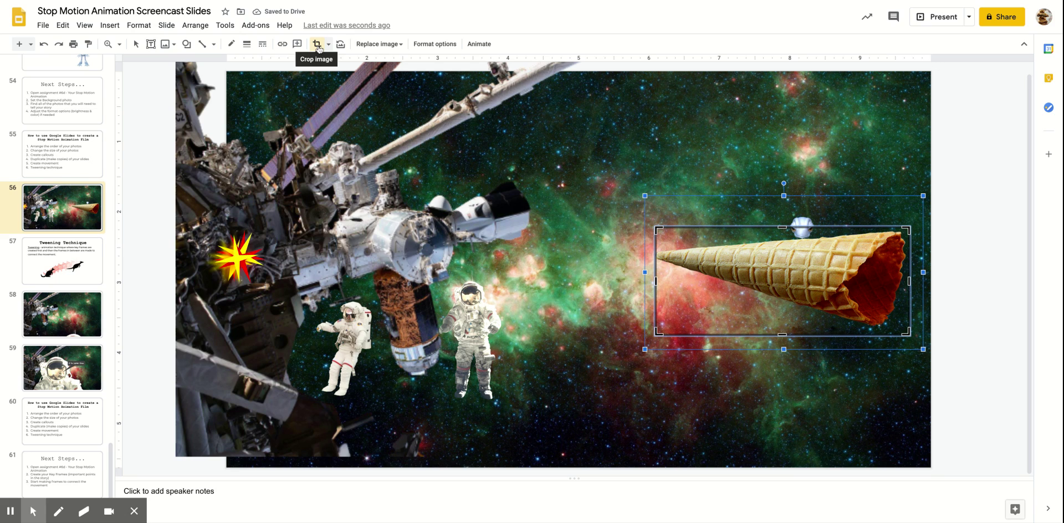
pyautogui.click(846, 165)
# Step: Bring the alien image to front over the cone and raise it to stand on top
pyautogui.click(798, 217)
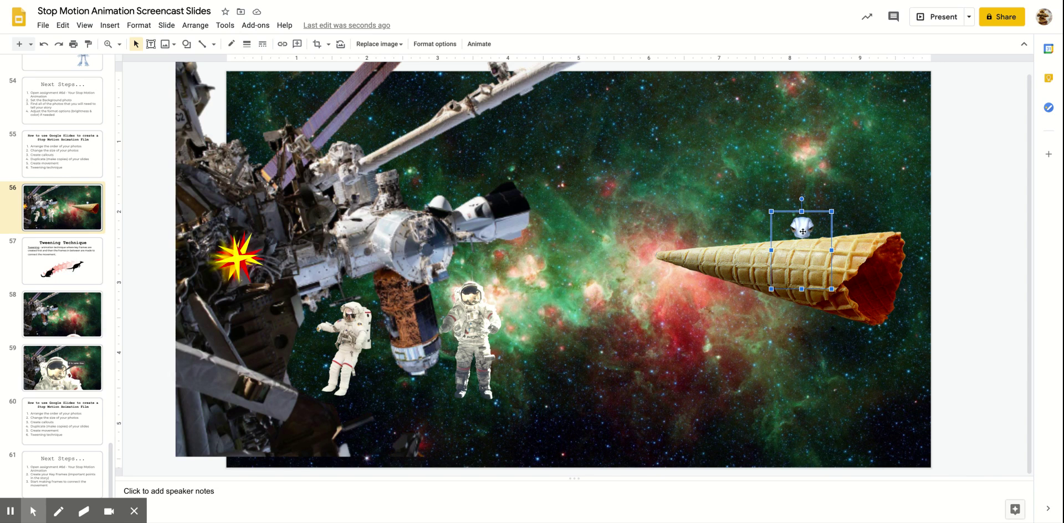
pyautogui.click(821, 227)
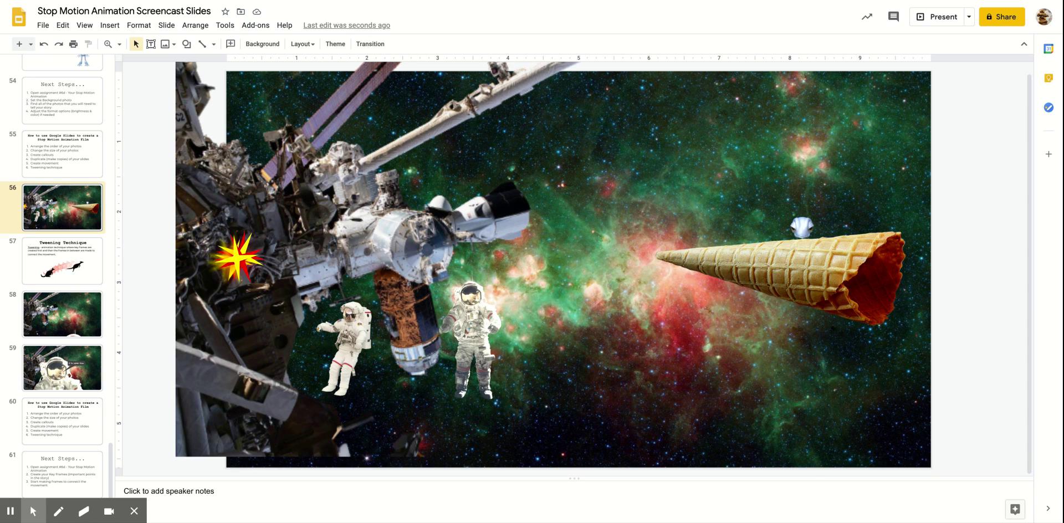
pyautogui.rightClick(802, 224)
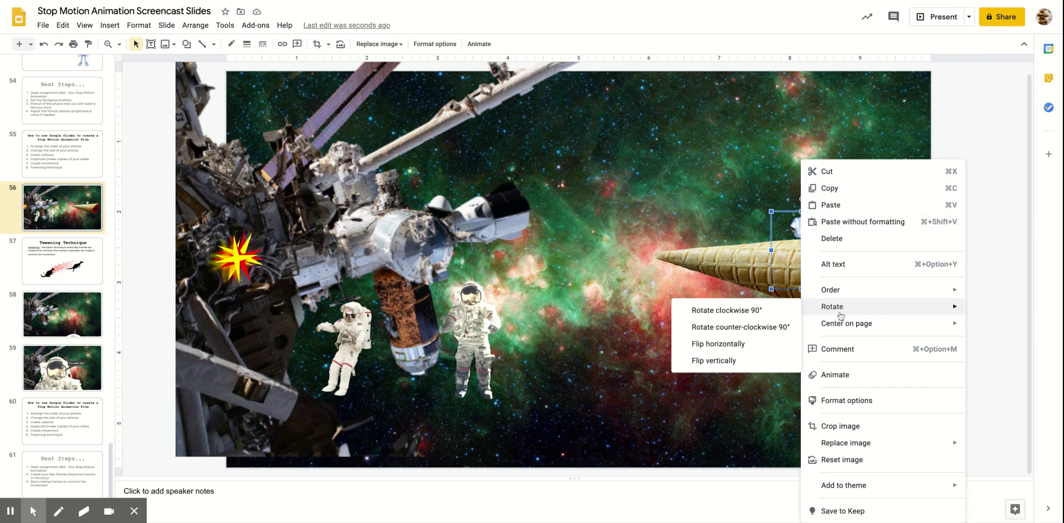
pyautogui.moveTo(840, 296)
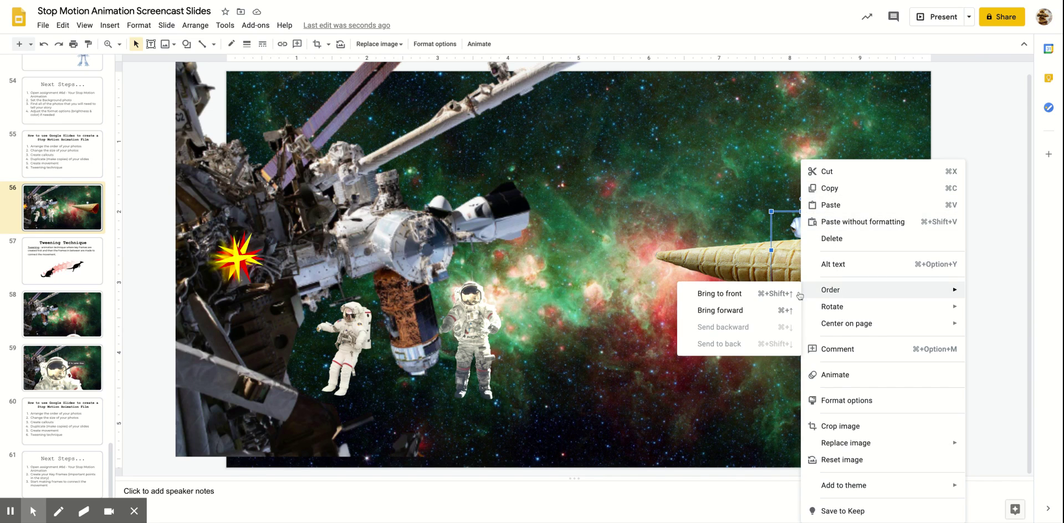
pyautogui.click(731, 295)
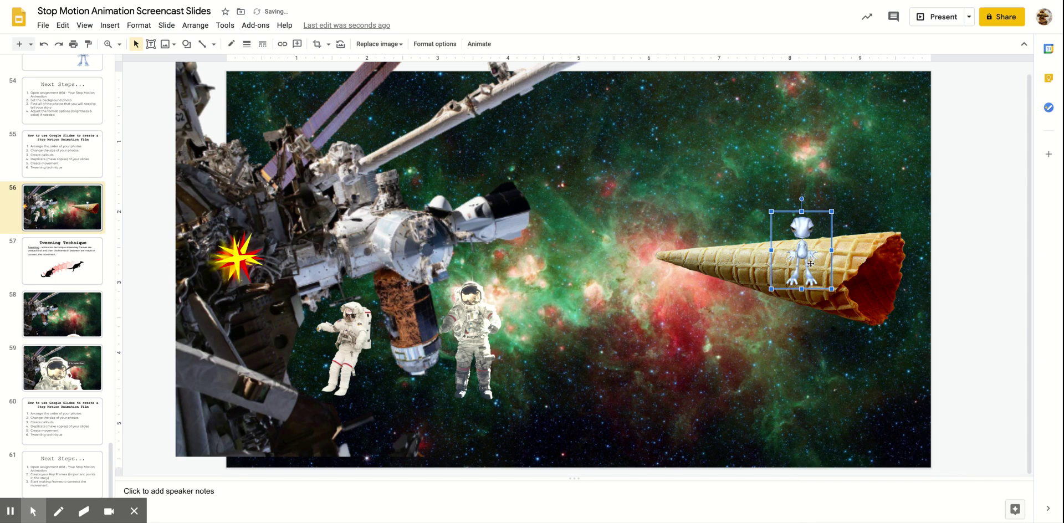
pyautogui.moveTo(804, 257); pyautogui.dragTo(802, 229)
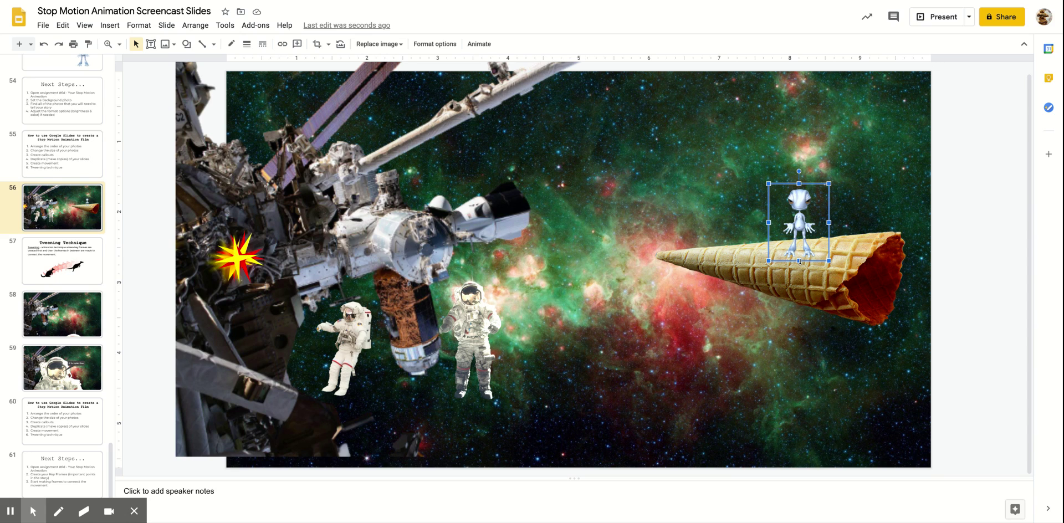
pyautogui.moveTo(799, 261); pyautogui.dragTo(802, 329)
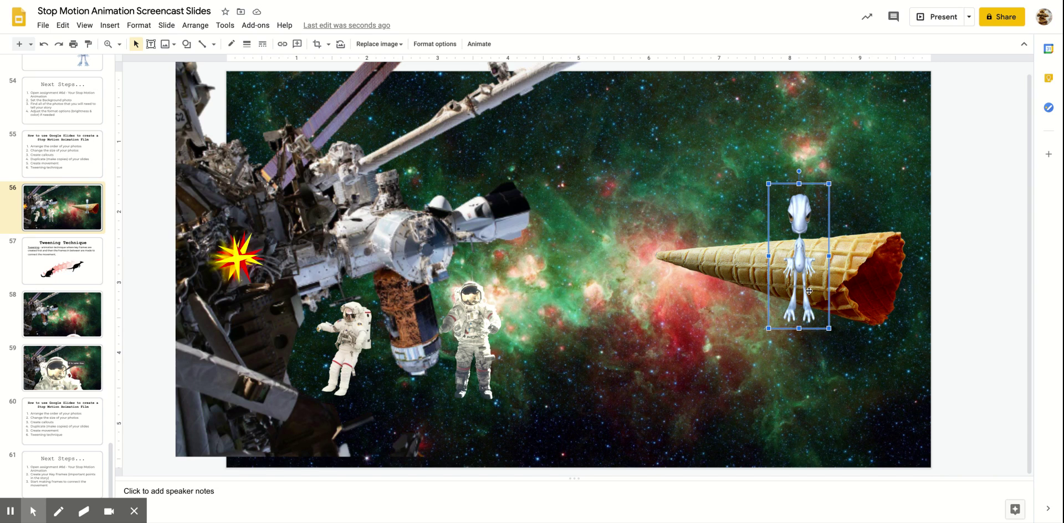
pyautogui.hotkey('ctrl', 'z')
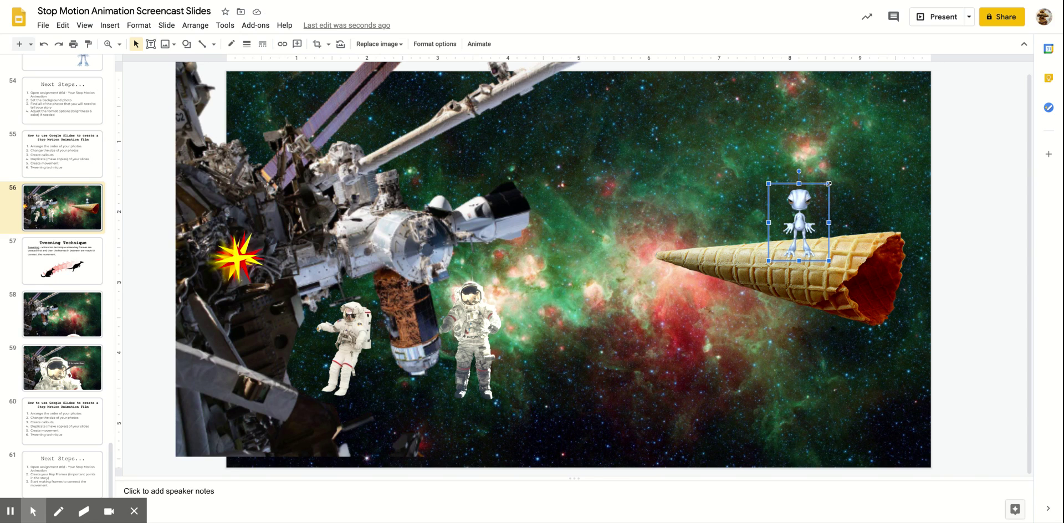
pyautogui.moveTo(829, 184); pyautogui.dragTo(872, 162)
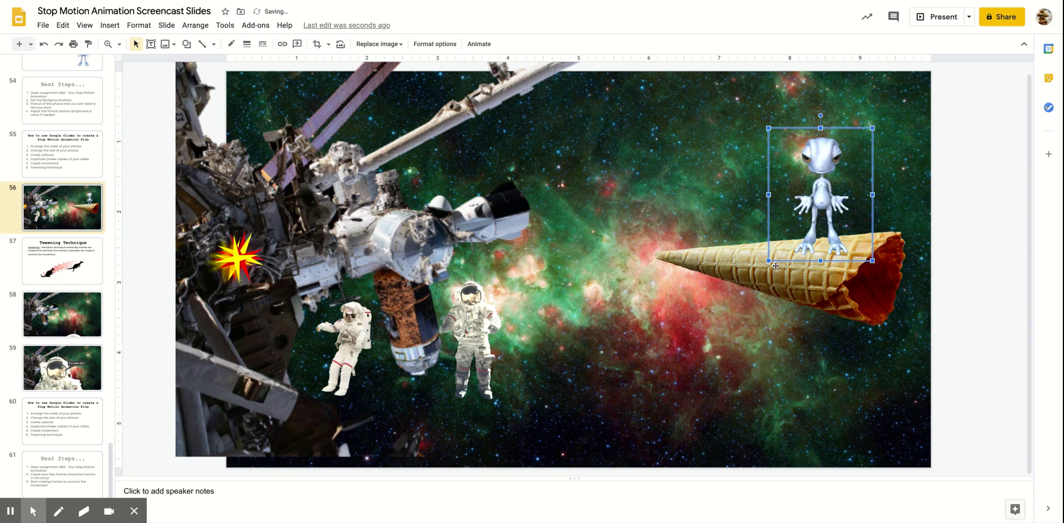
pyautogui.moveTo(768, 261); pyautogui.dragTo(732, 306)
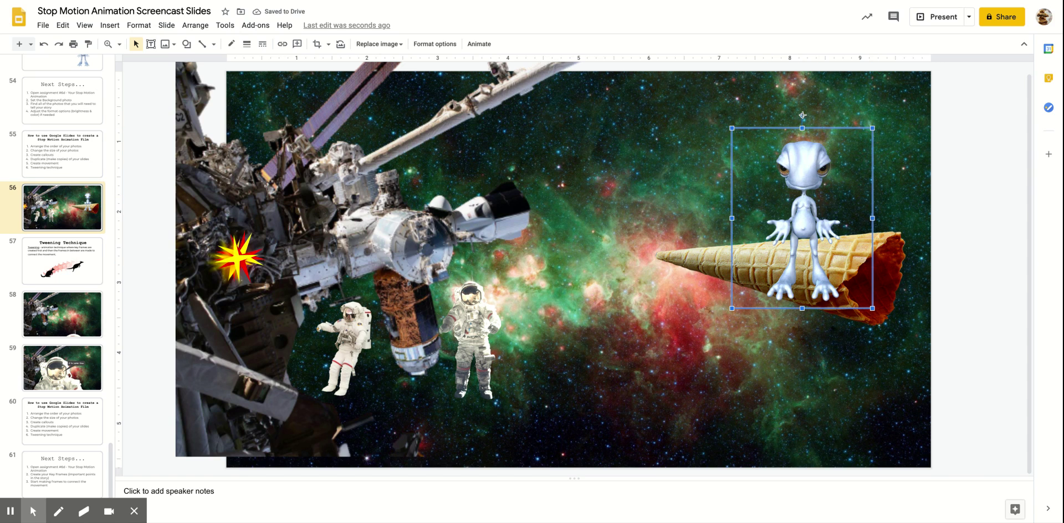
pyautogui.moveTo(802, 115); pyautogui.dragTo(774, 118)
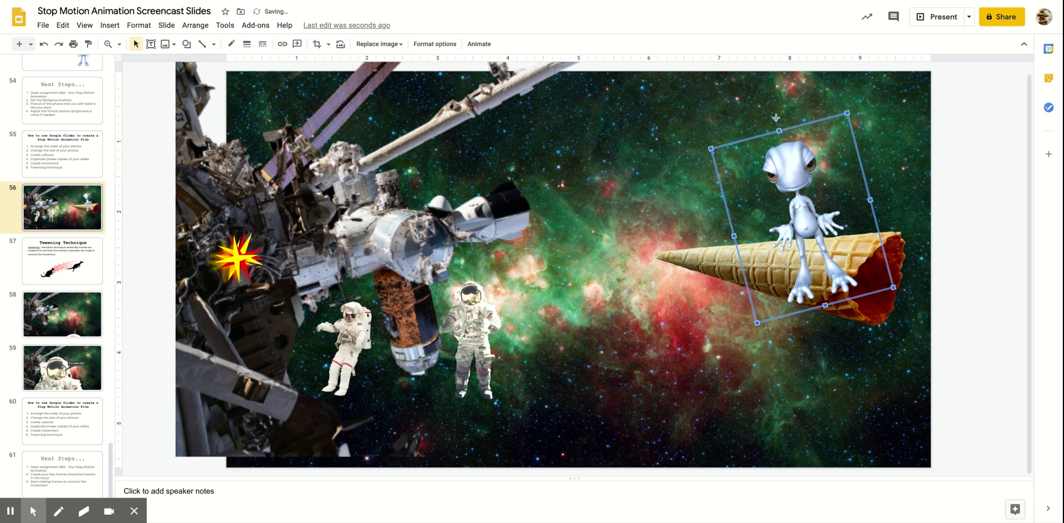
pyautogui.hotkey('ctrl', 'z')
pyautogui.moveTo(801, 115); pyautogui.dragTo(828, 119)
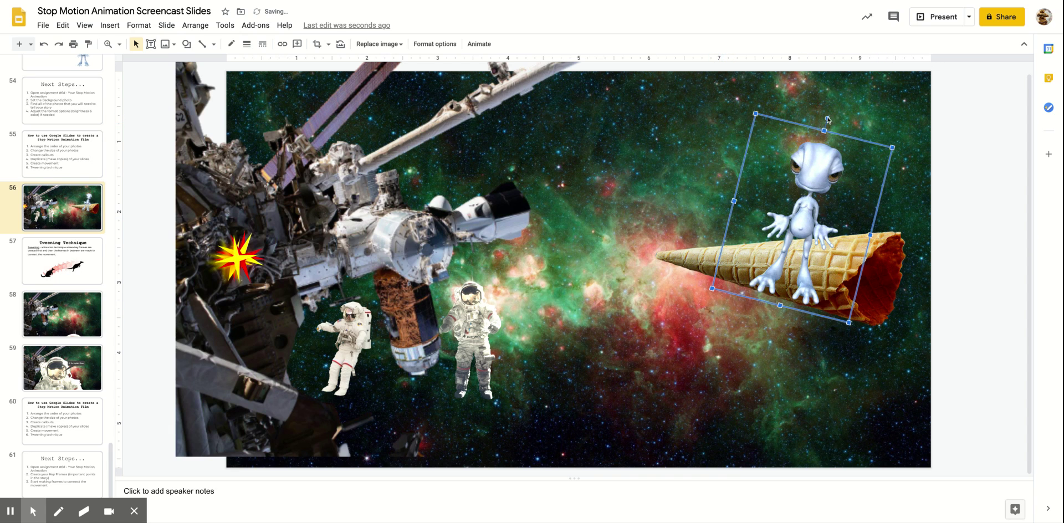
pyautogui.hotkey('ctrl', 'z')
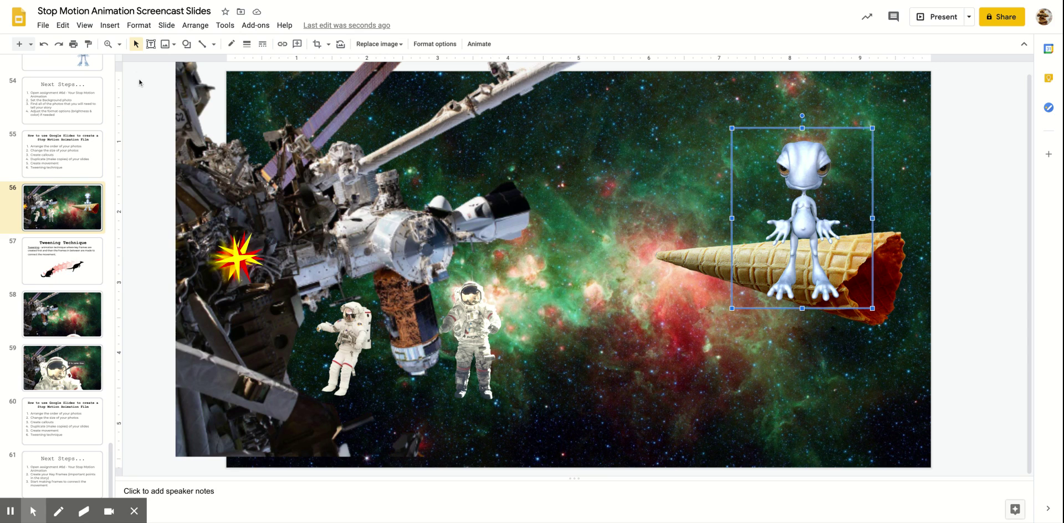
# Step: Draw a cloud callout beside the alien's head and fill it red
pyautogui.click(111, 26)
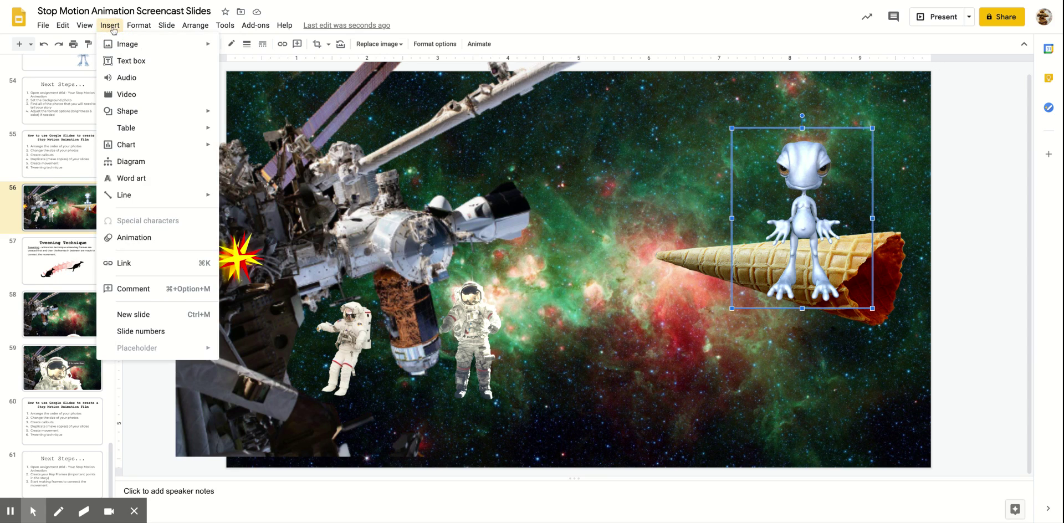
pyautogui.moveTo(142, 111)
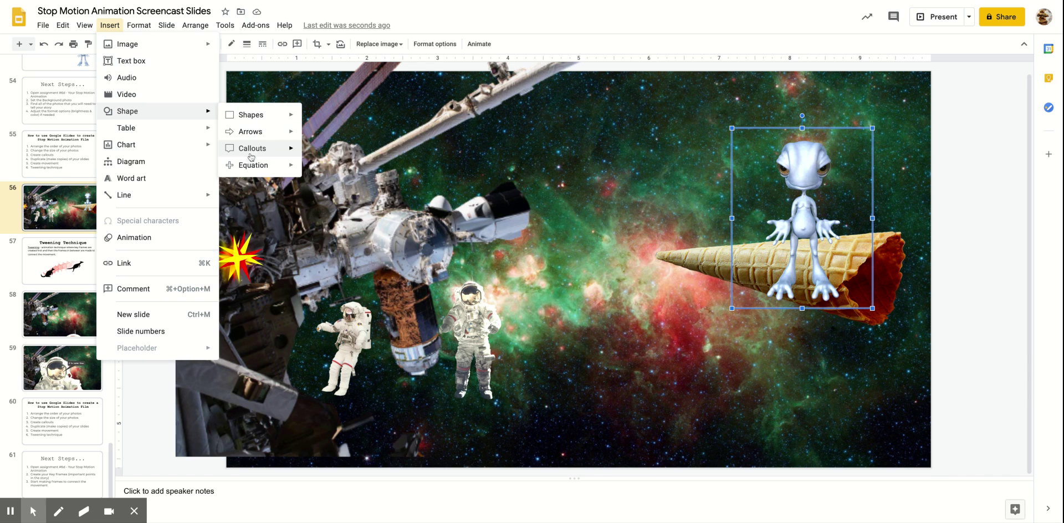
pyautogui.moveTo(251, 157)
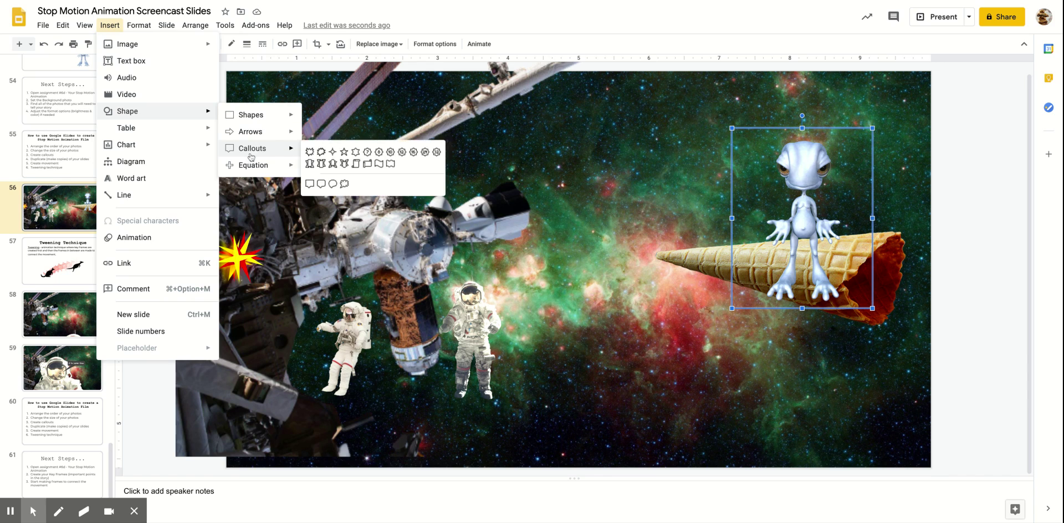
pyautogui.click(344, 184)
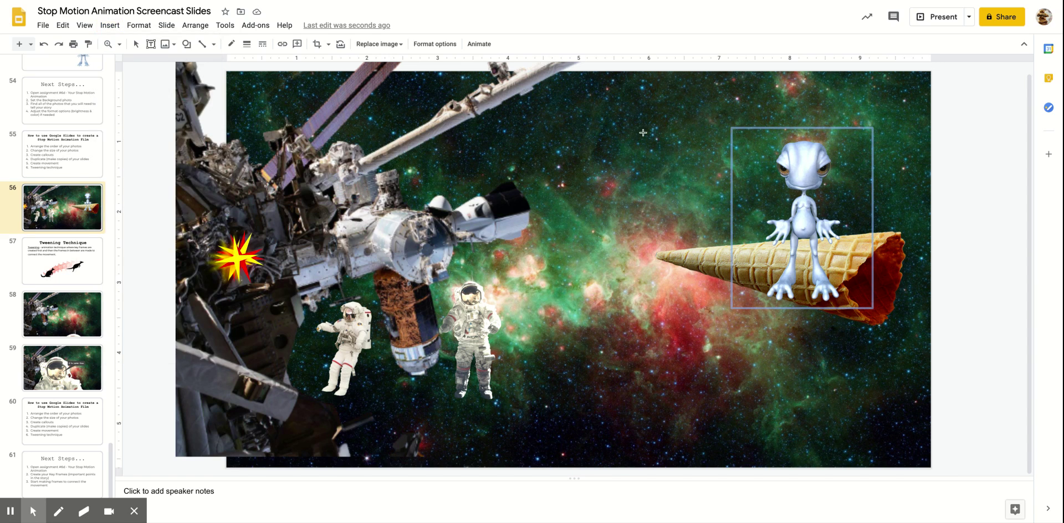
pyautogui.moveTo(664, 134); pyautogui.dragTo(754, 193)
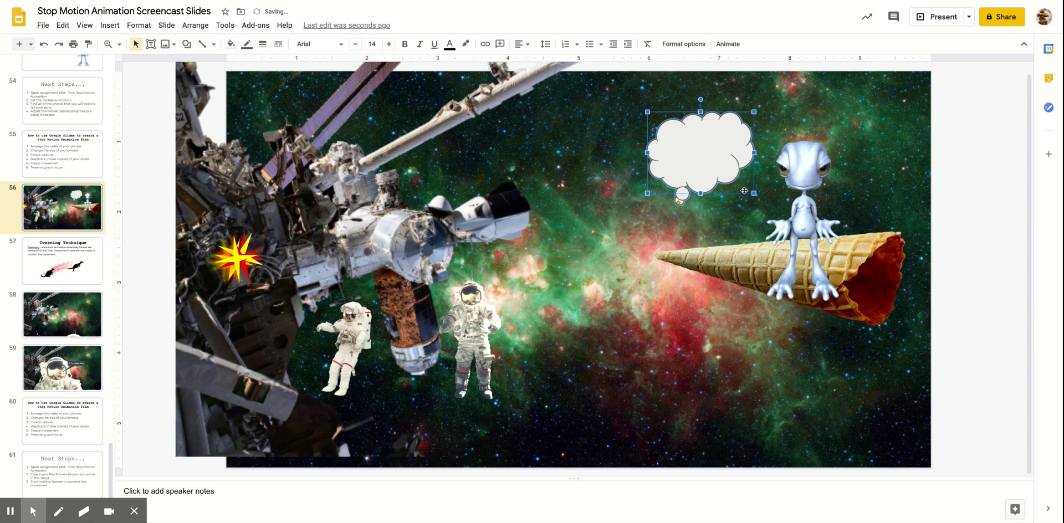
pyautogui.click(231, 45)
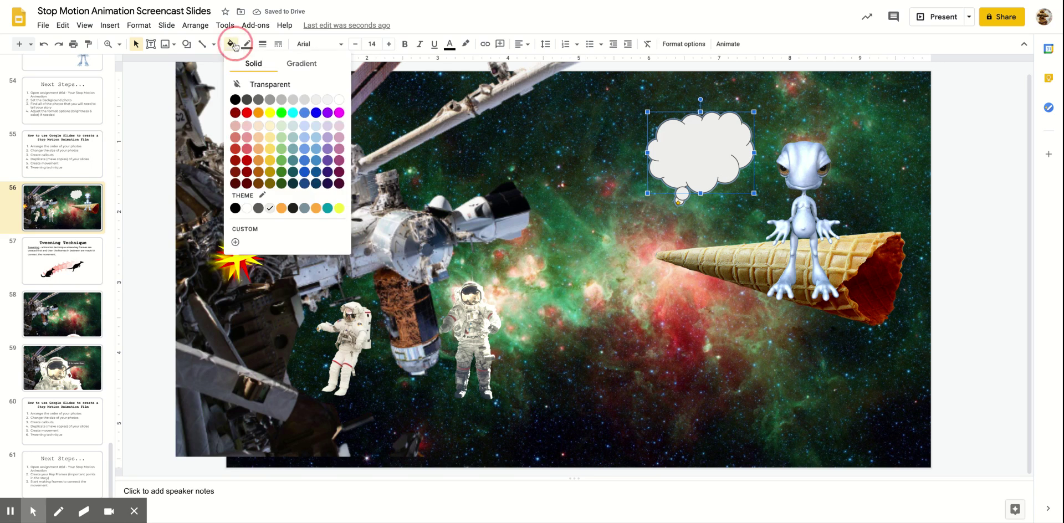
pyautogui.click(247, 113)
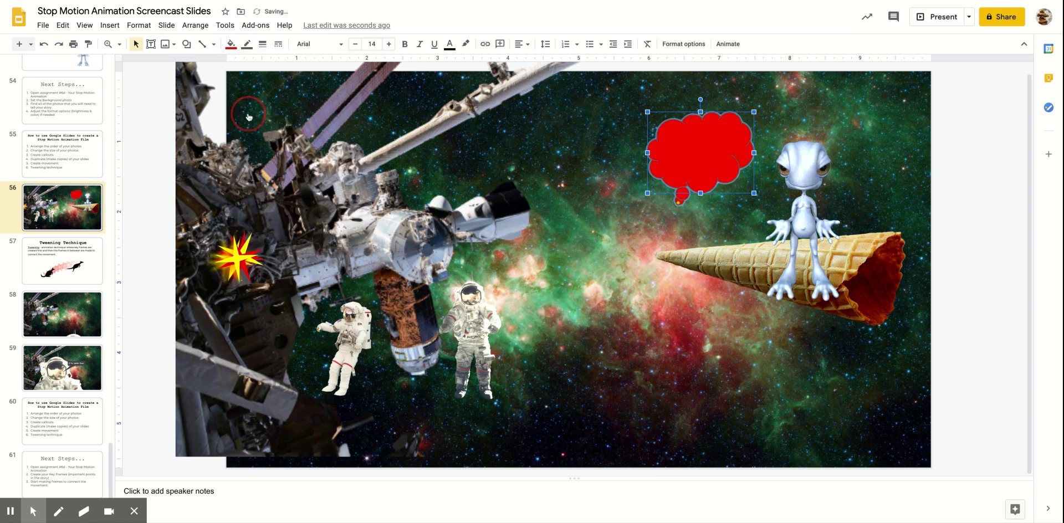
# Step: Give the red cloud a dark grey 4px border
pyautogui.click(249, 49)
pyautogui.click(263, 83)
pyautogui.click(263, 44)
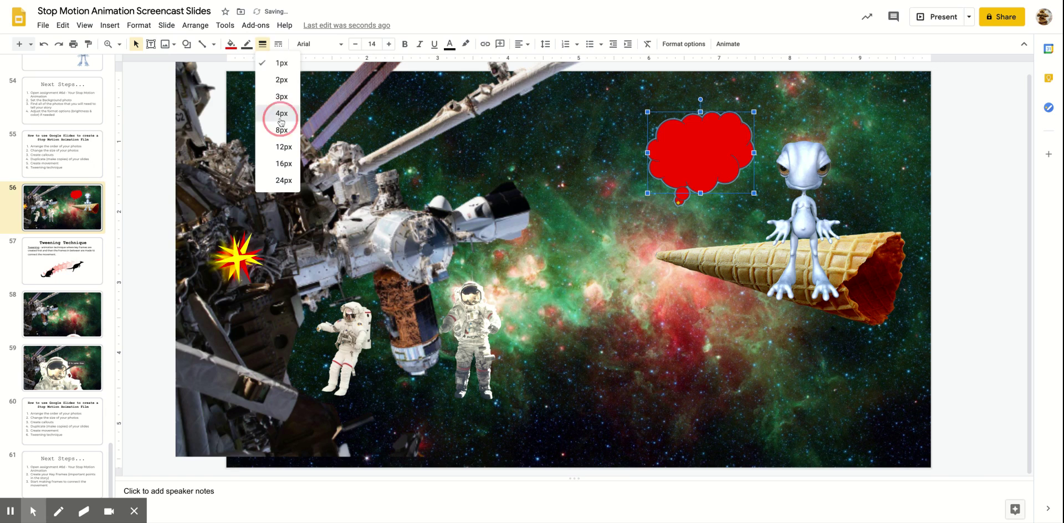
pyautogui.click(281, 114)
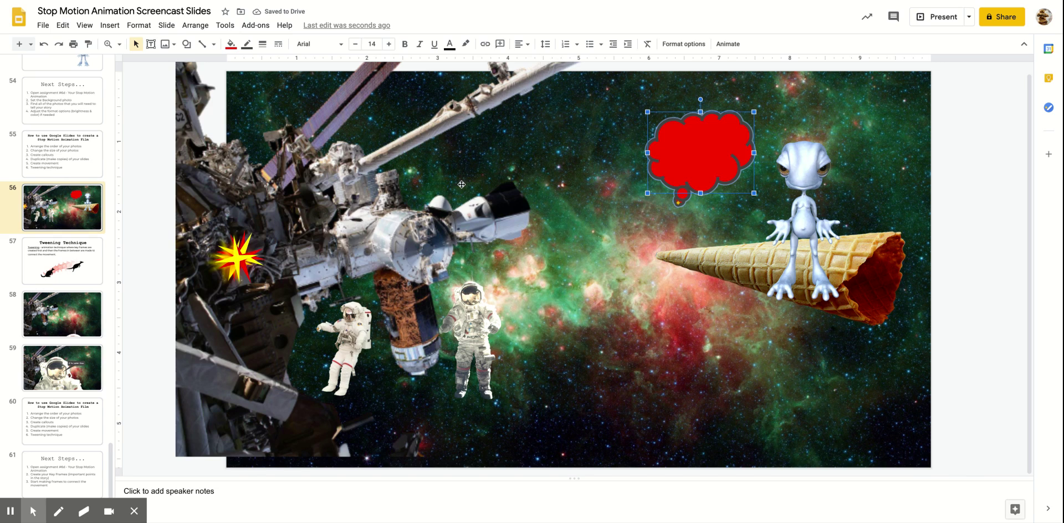
# Step: Write 'Hello!!!' in the cloud and widen it leftward to fit
pyautogui.click(693, 152)
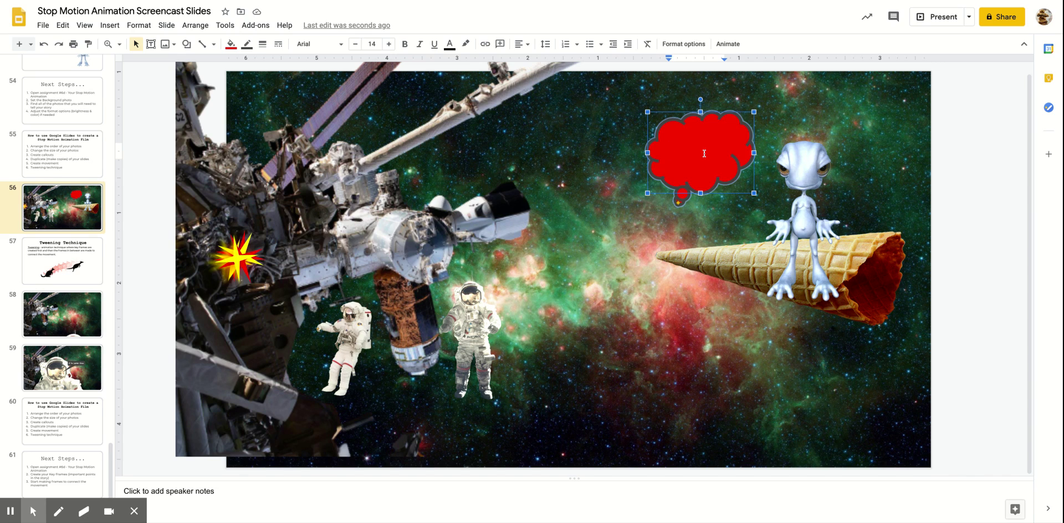
pyautogui.write('Hello!!!')
pyautogui.moveTo(647, 153); pyautogui.dragTo(609, 153)
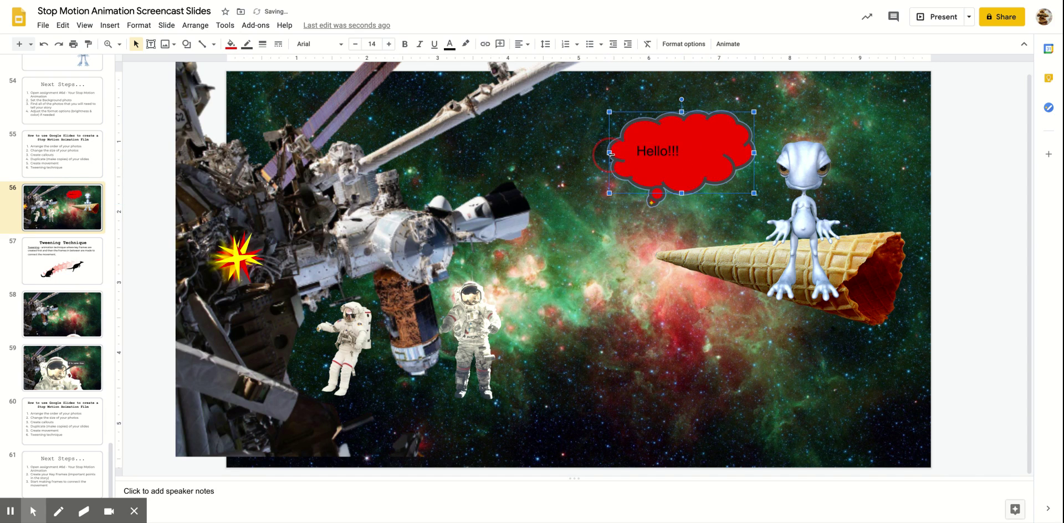
pyautogui.doubleClick(671, 151)
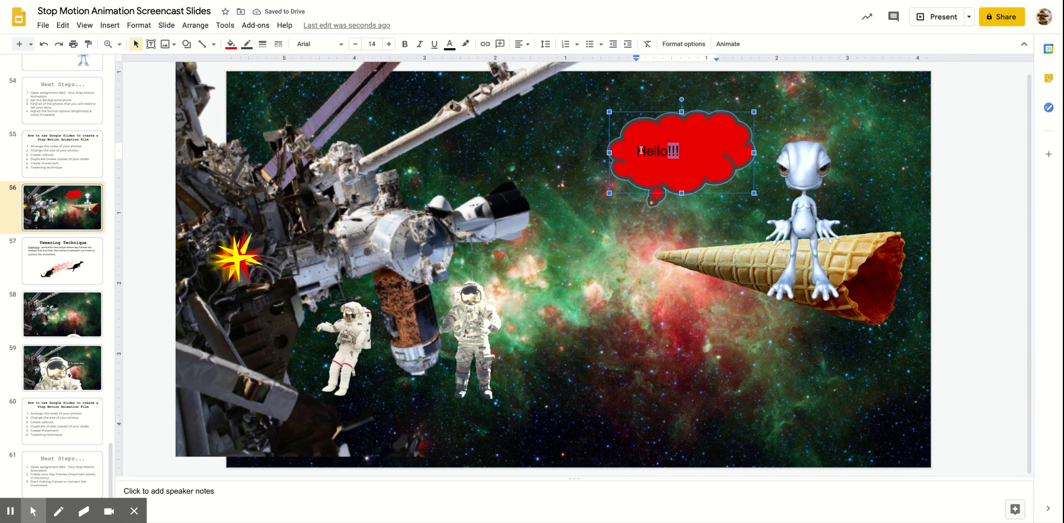
pyautogui.moveTo(638, 150); pyautogui.dragTo(681, 151)
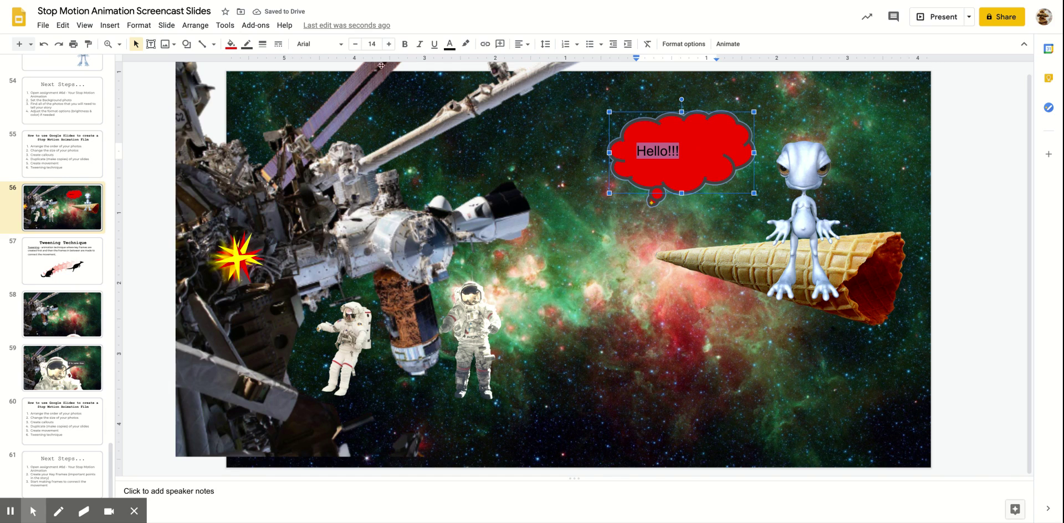
pyautogui.click(388, 46)
pyautogui.click(355, 44)
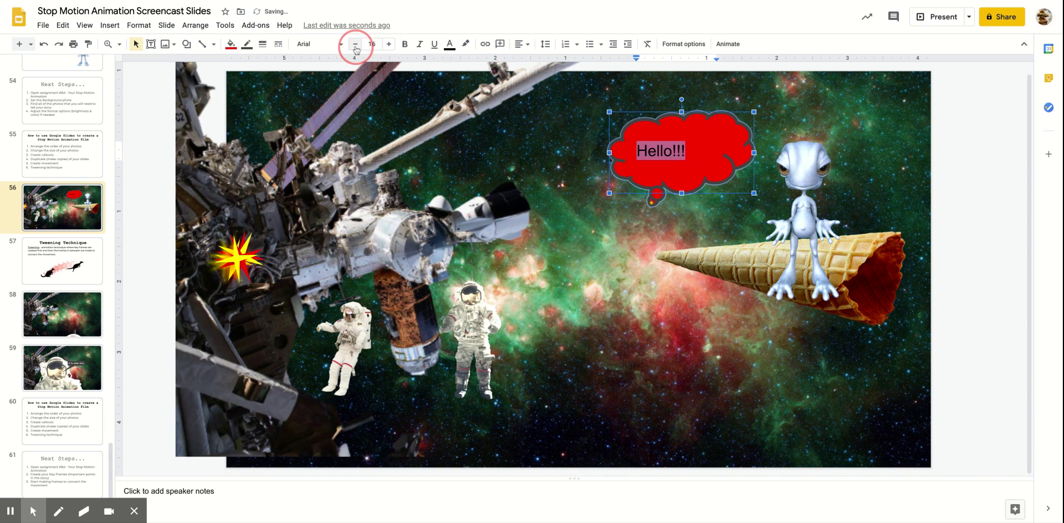
# Step: Narrow the Hello!!! cloud from the left and aim its tail bubbles at the alien's head
pyautogui.moveTo(609, 152); pyautogui.dragTo(645, 152)
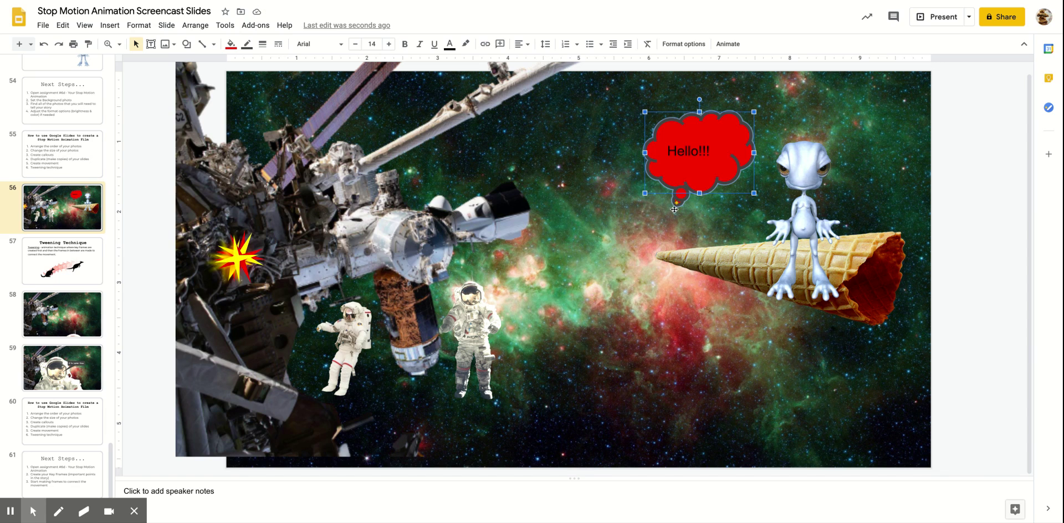
pyautogui.moveTo(677, 203); pyautogui.dragTo(778, 186)
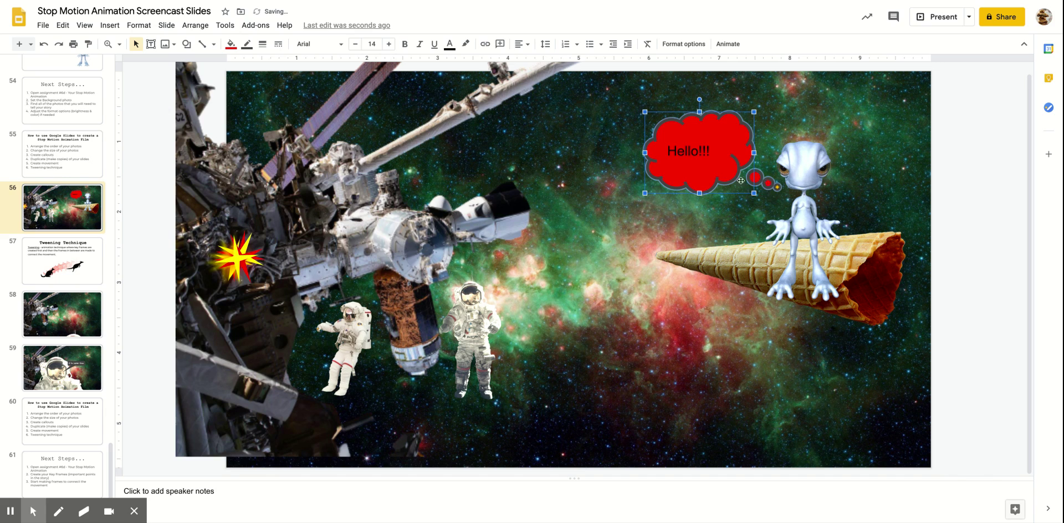
pyautogui.moveTo(777, 188); pyautogui.dragTo(777, 143)
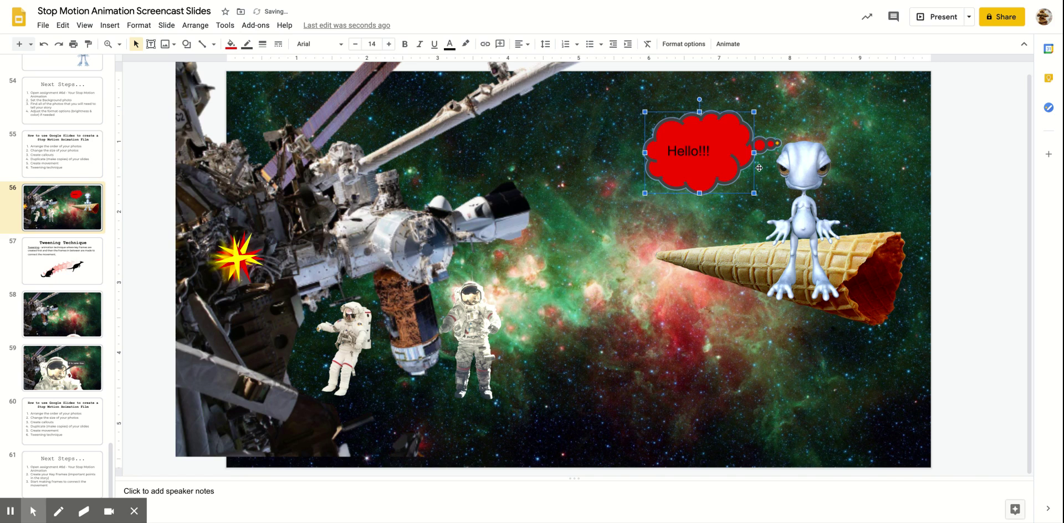
pyautogui.moveTo(777, 143); pyautogui.dragTo(770, 191)
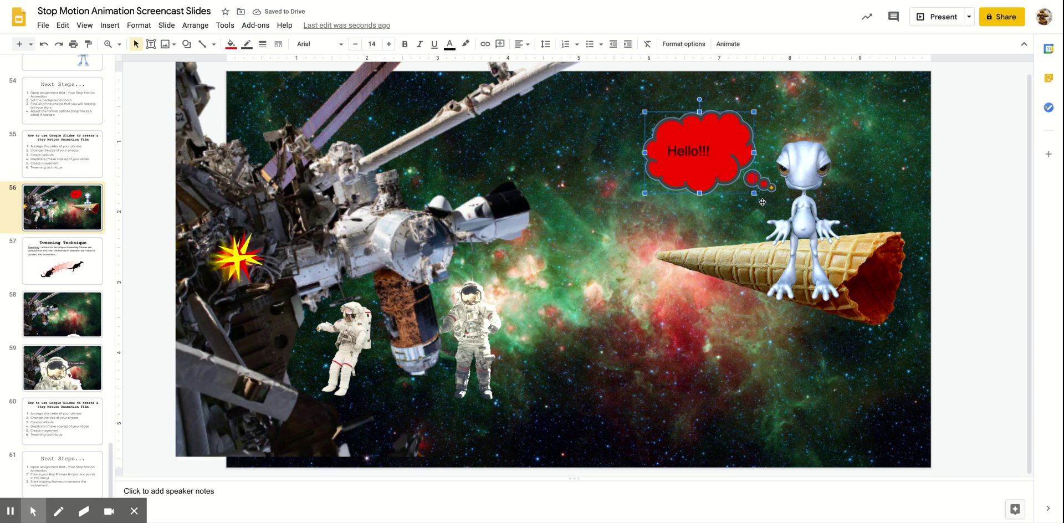
# Step: Delete the Hello!!! cloud and duplicate slide 56 with Ctrl+D as slide 57
pyautogui.press('Delete')
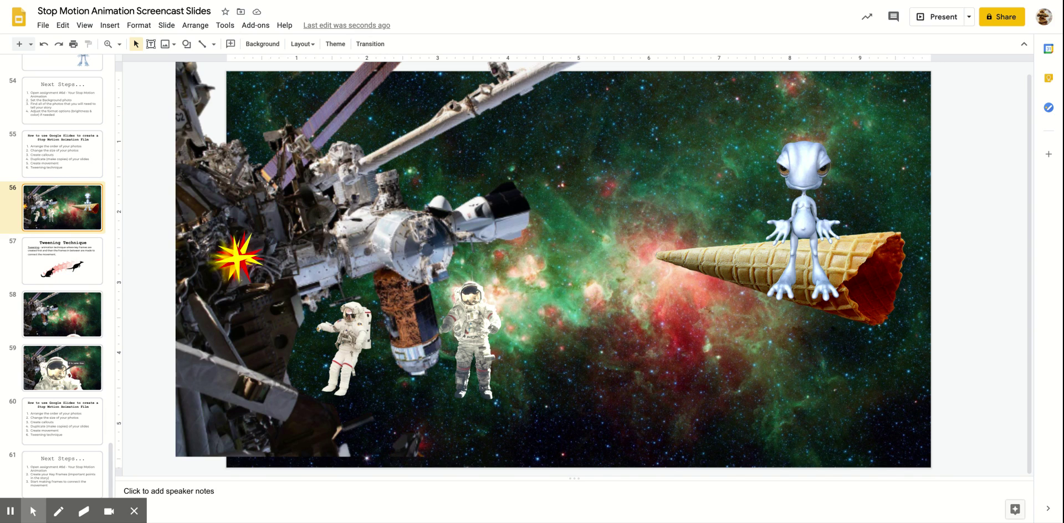
pyautogui.hotkey('ctrl', 'd')
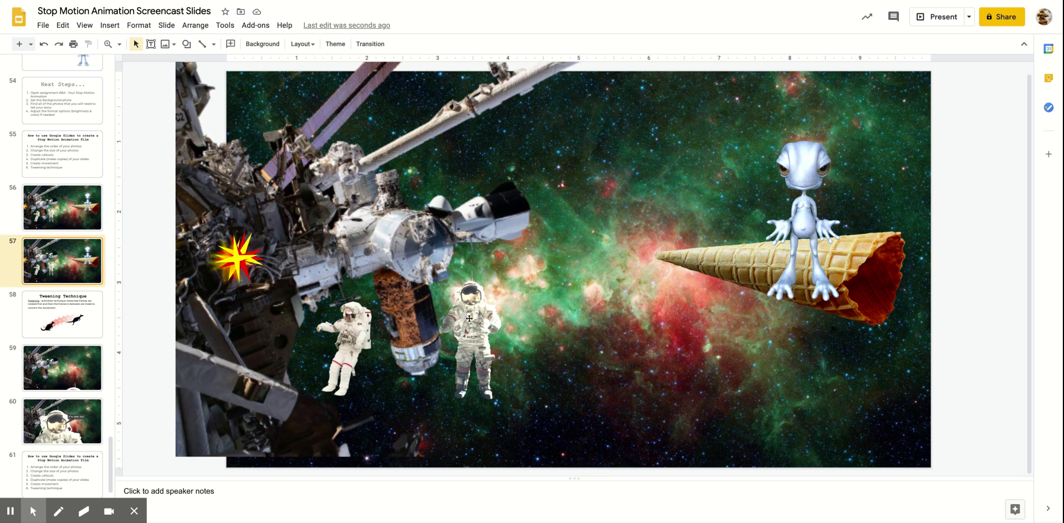
# Step: Delete the starburst, left astronaut, alien and ice-cream cone from slide 57
pyautogui.click(239, 259)
pyautogui.moveTo(240, 259); pyautogui.dragTo(241, 261)
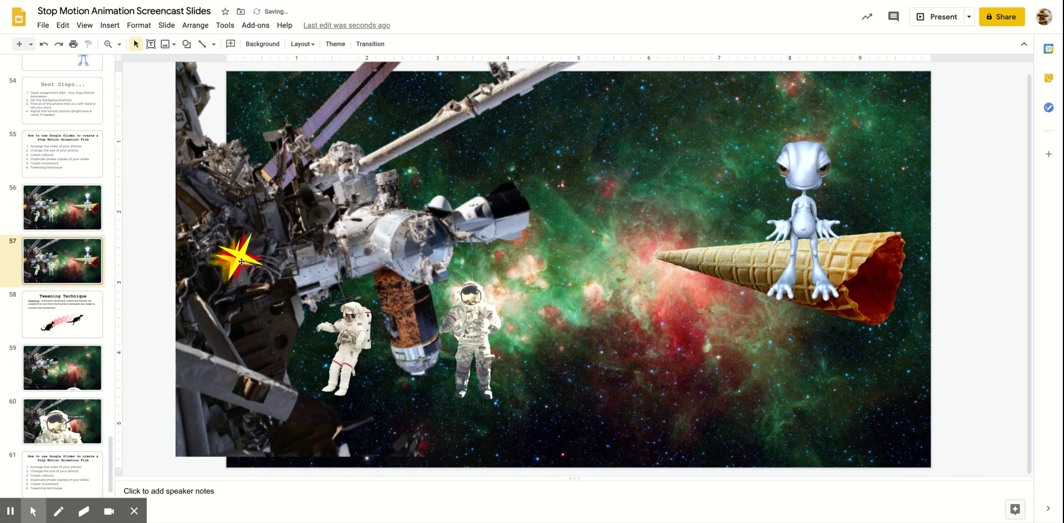
pyautogui.click(242, 261)
pyautogui.click(238, 263)
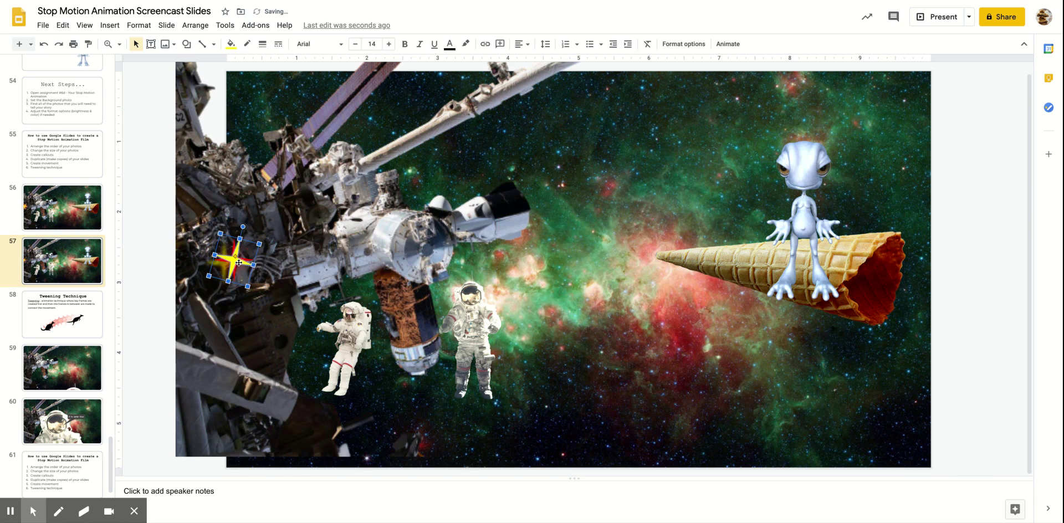
pyautogui.press('Delete')
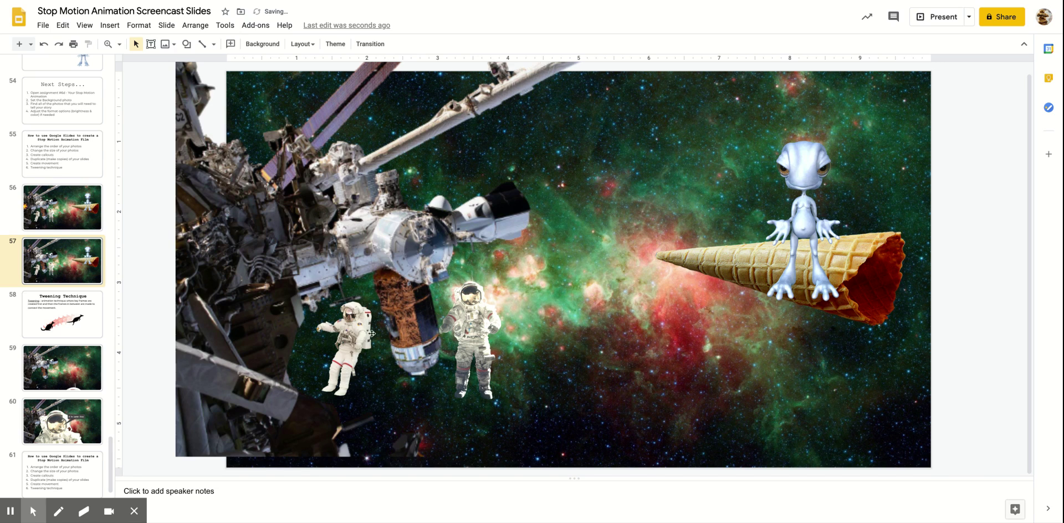
pyautogui.click(352, 333)
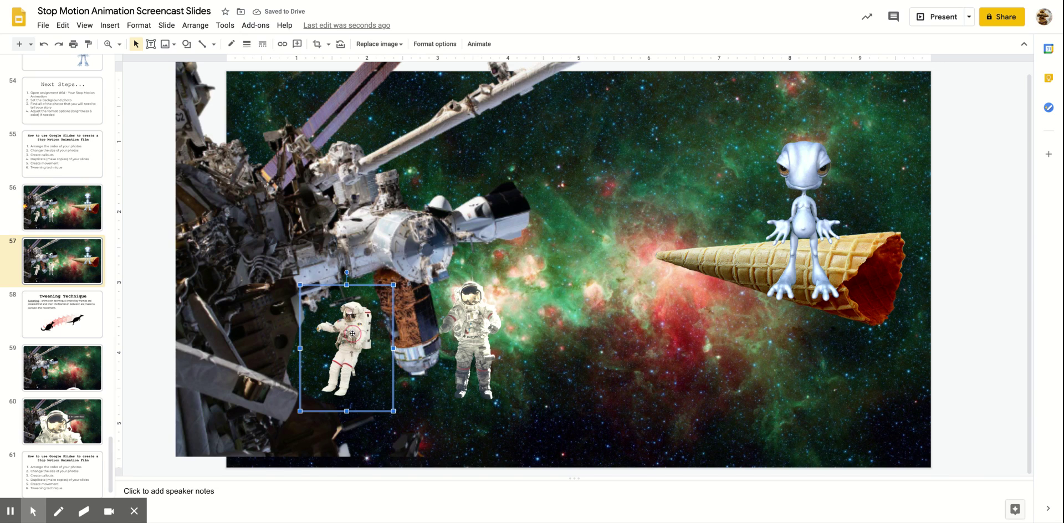
pyautogui.press('Delete')
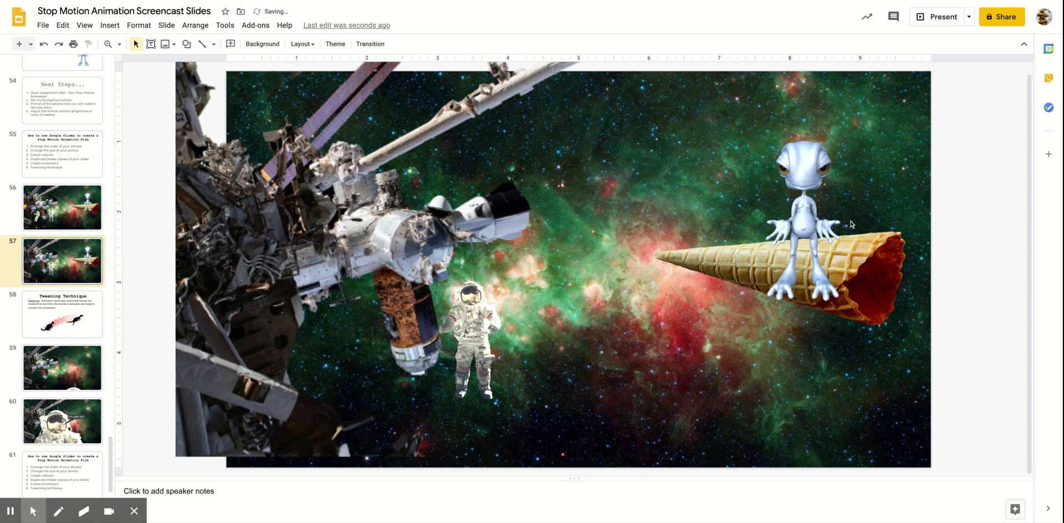
pyautogui.click(813, 216)
pyautogui.press('Delete')
pyautogui.click(820, 257)
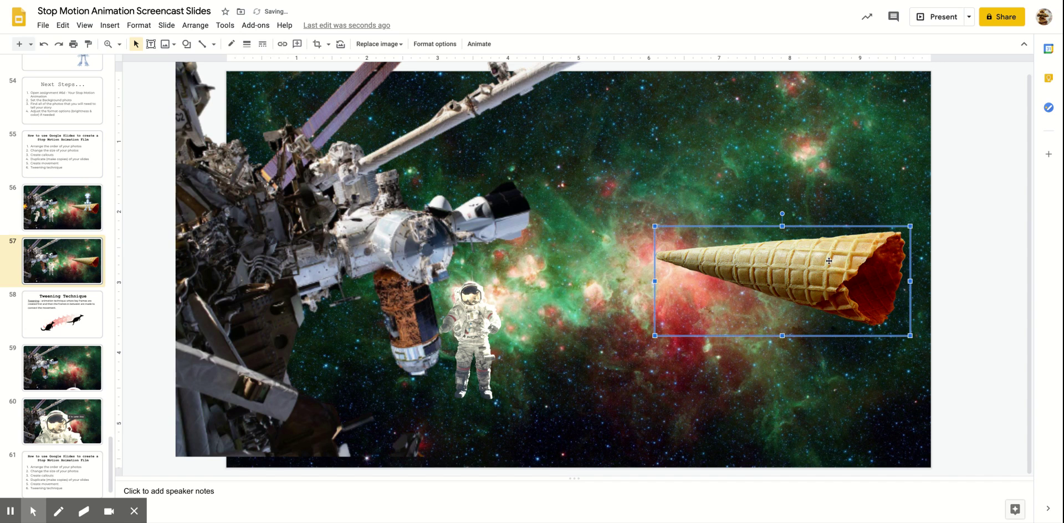
pyautogui.press('Delete')
# Step: Move the remaining astronaut toward the centre beside the station
pyautogui.moveTo(467, 319); pyautogui.dragTo(618, 303)
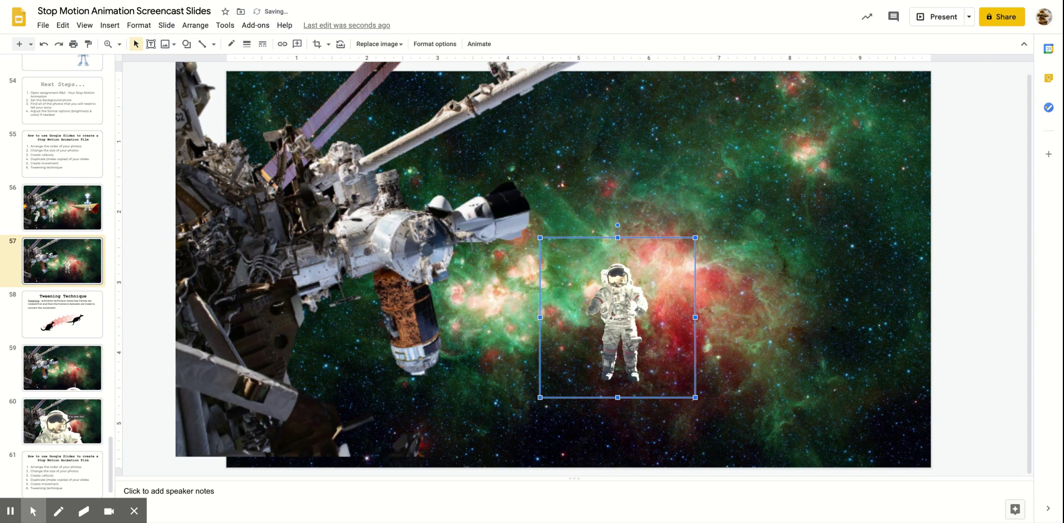
pyautogui.moveTo(617, 317); pyautogui.dragTo(563, 341)
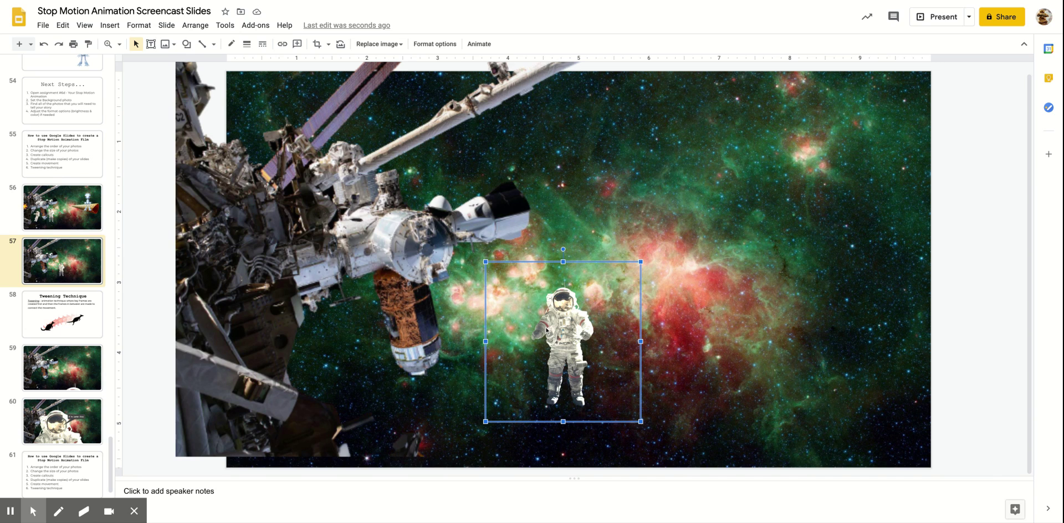
pyautogui.click(86, 277)
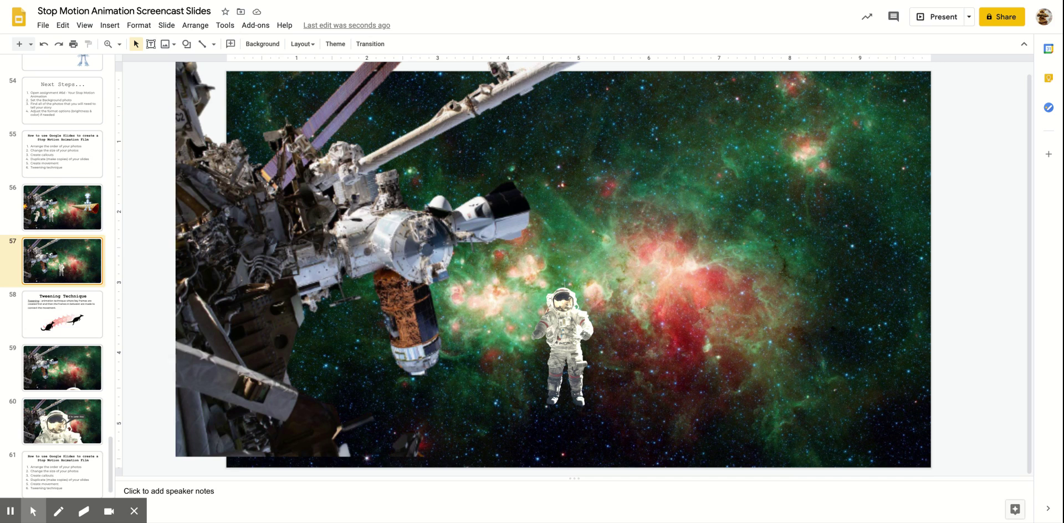
# Step: Create slides 58 and 59 as copies, nudging the astronaut up-left on each
pyautogui.hotkey('ctrl', 'd')
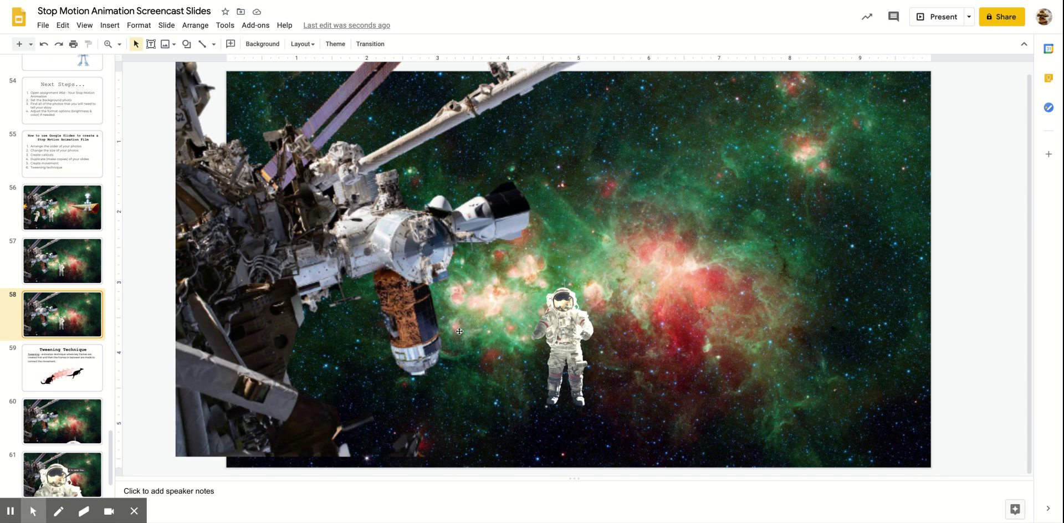
pyautogui.moveTo(576, 351); pyautogui.dragTo(567, 346)
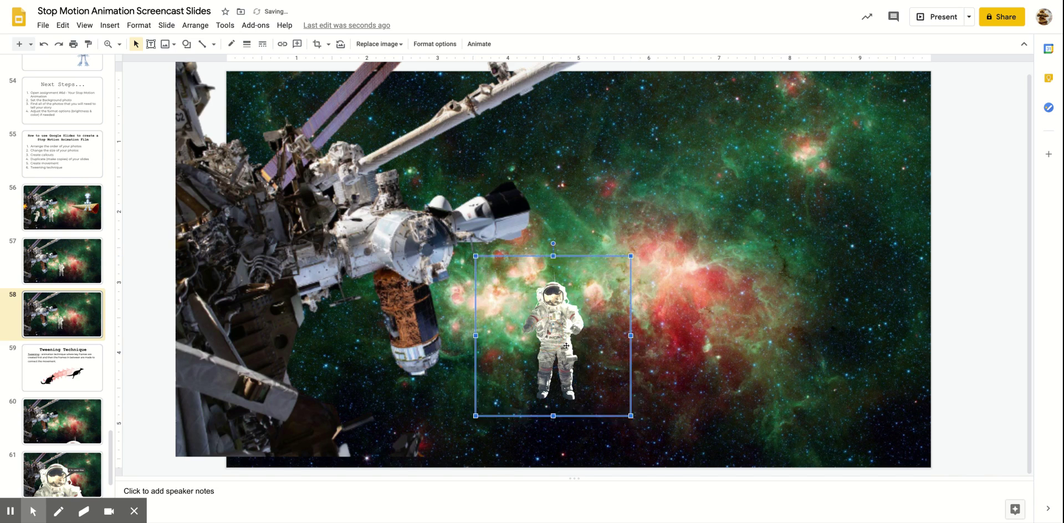
pyautogui.click(93, 331)
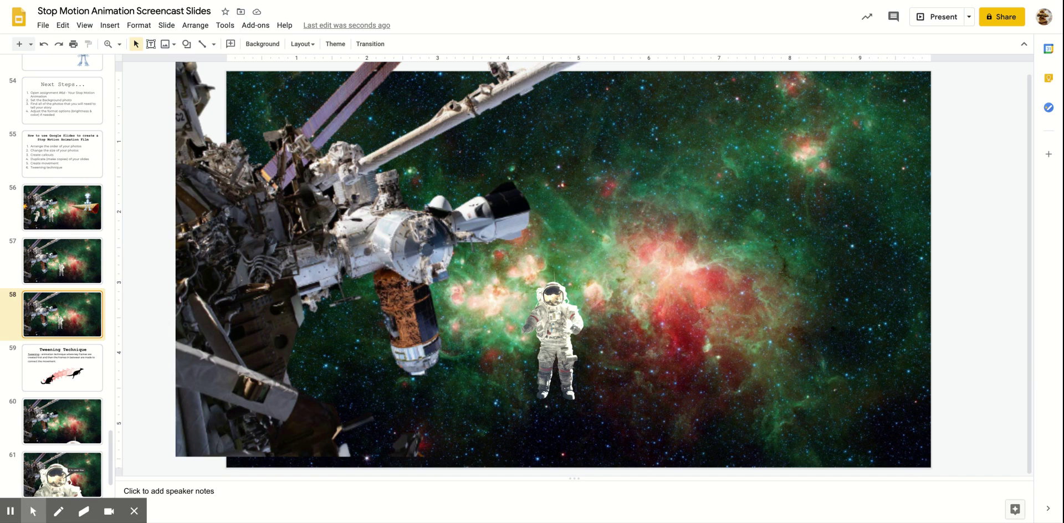
pyautogui.hotkey('ctrl', 'd')
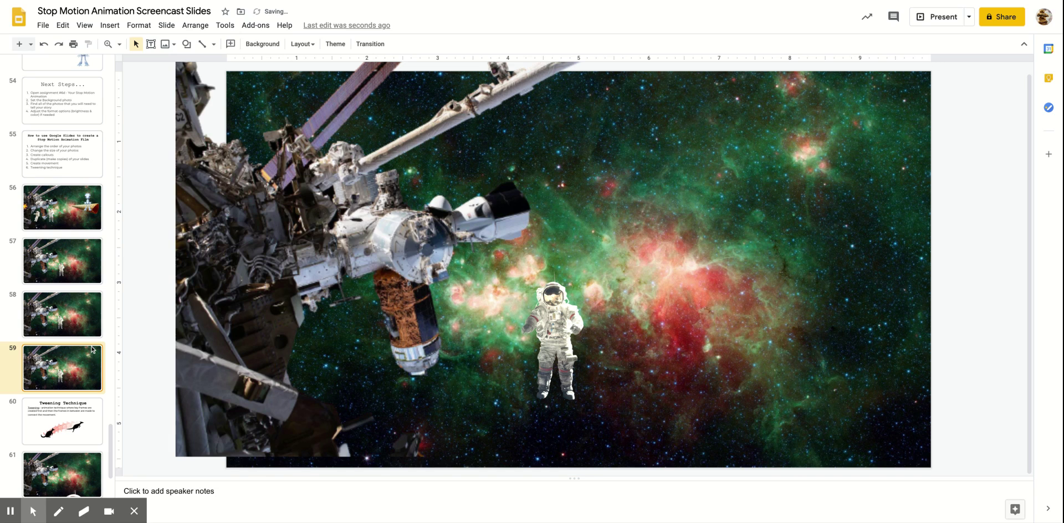
pyautogui.click(567, 342)
pyautogui.moveTo(567, 342); pyautogui.dragTo(557, 336)
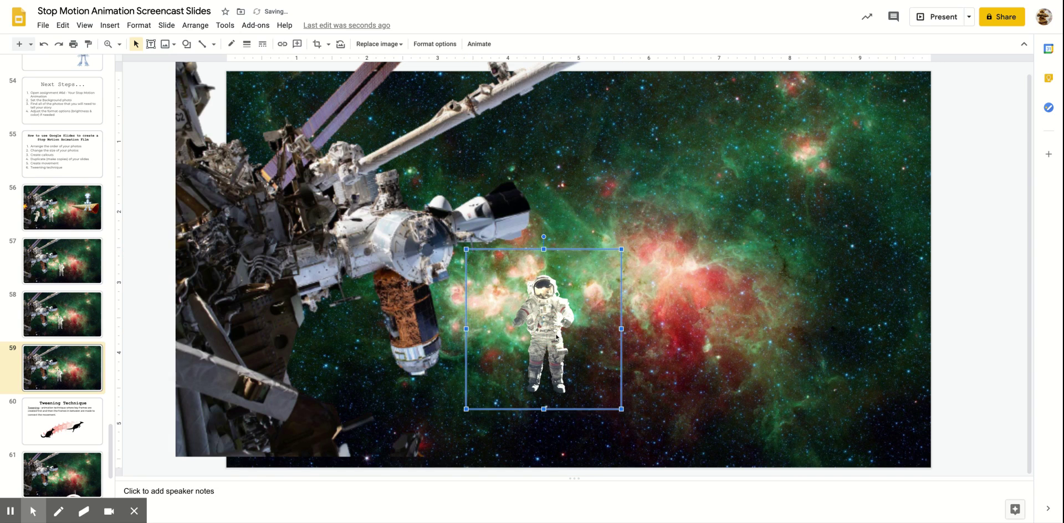
# Step: Create slides 60 and 61 as copies, nudging the astronaut further up-left on each
pyautogui.click(91, 379)
pyautogui.hotkey('ctrl', 'd')
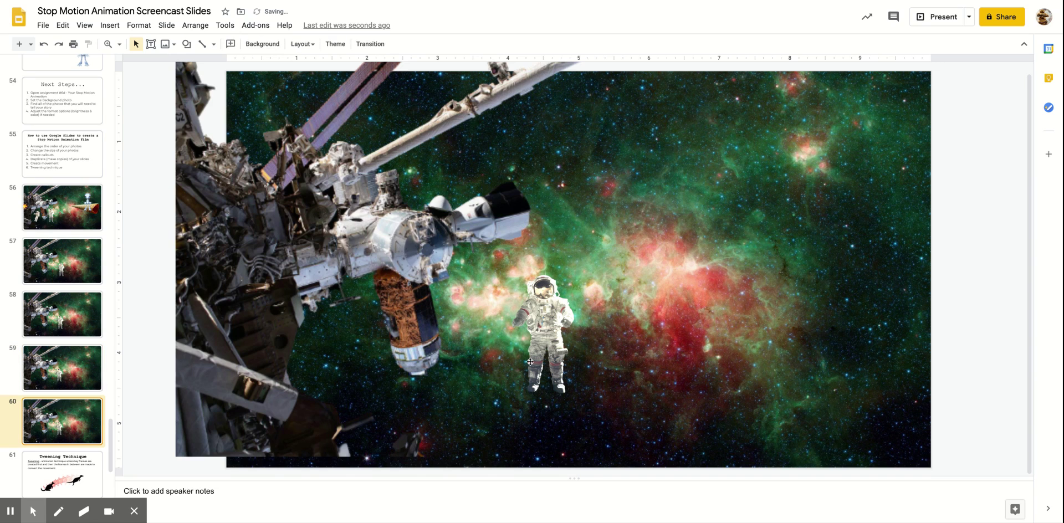
pyautogui.click(551, 354)
pyautogui.moveTo(551, 354); pyautogui.dragTo(551, 353)
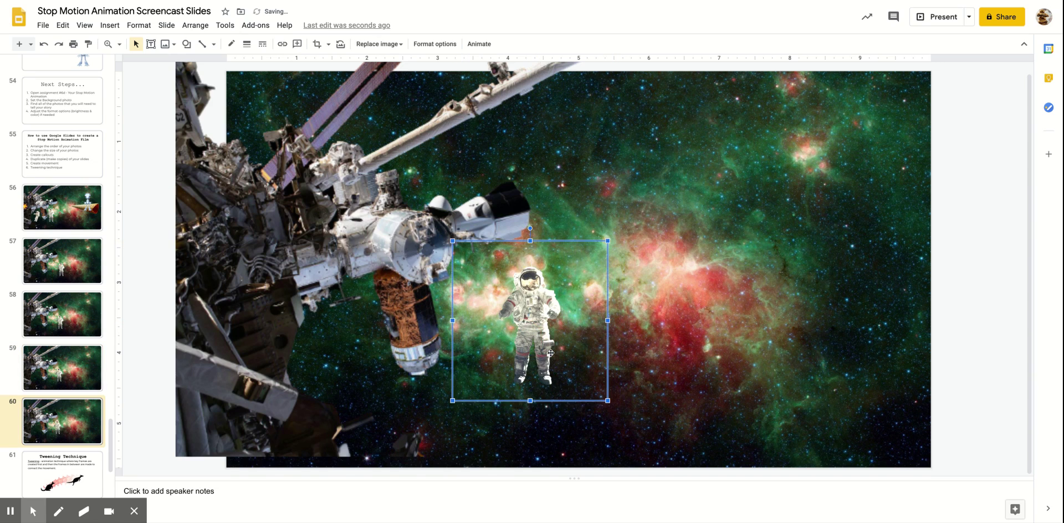
pyautogui.click(92, 435)
pyautogui.hotkey('ctrl', 'd')
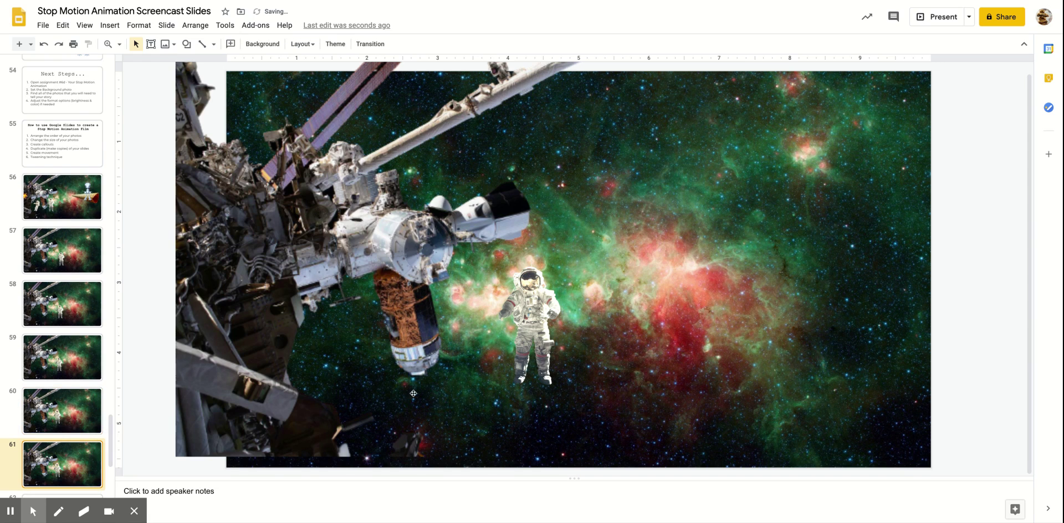
pyautogui.moveTo(551, 357); pyautogui.dragTo(546, 351)
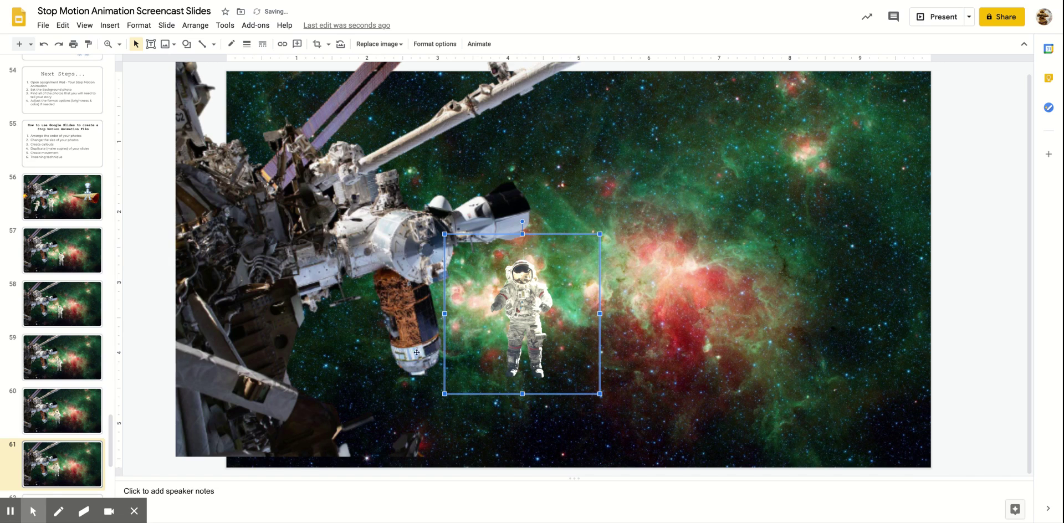
# Step: Step through slides 57–61 to preview the astronaut's drift
pyautogui.click(90, 270)
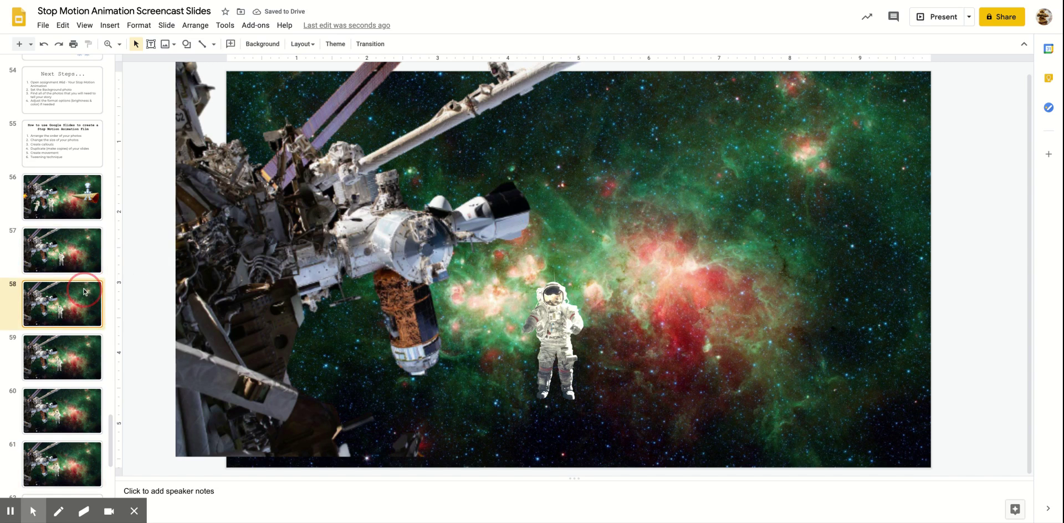
pyautogui.click(81, 358)
pyautogui.click(75, 413)
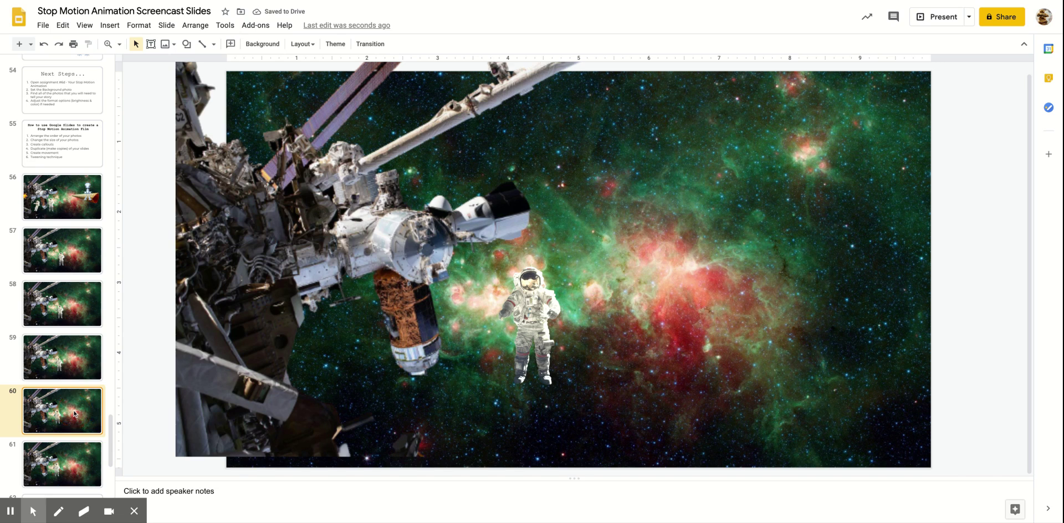
pyautogui.click(75, 468)
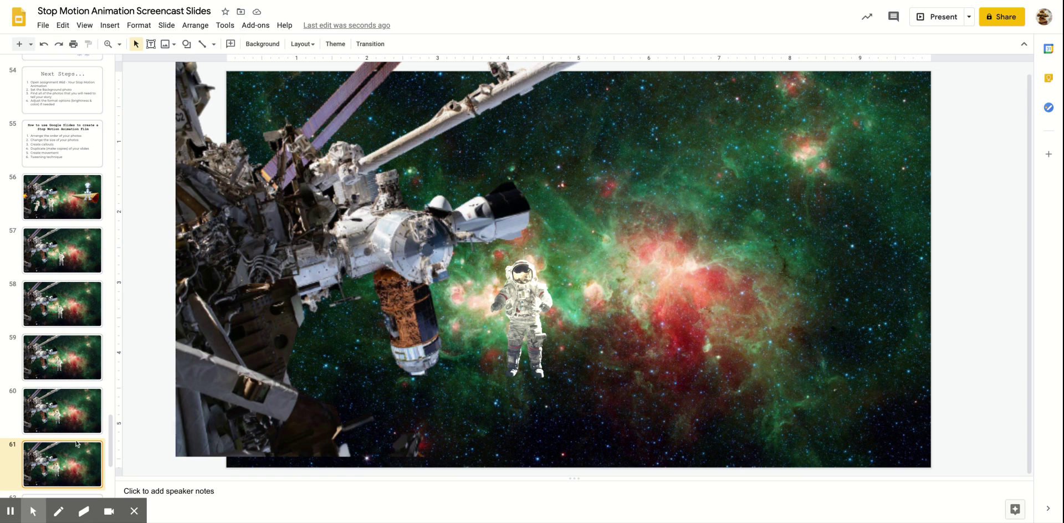
# Step: Lower the station on slide 61, duplicate it as slide 62, then nudge the astronaut up-left and station right
pyautogui.moveTo(270, 267); pyautogui.dragTo(270, 277)
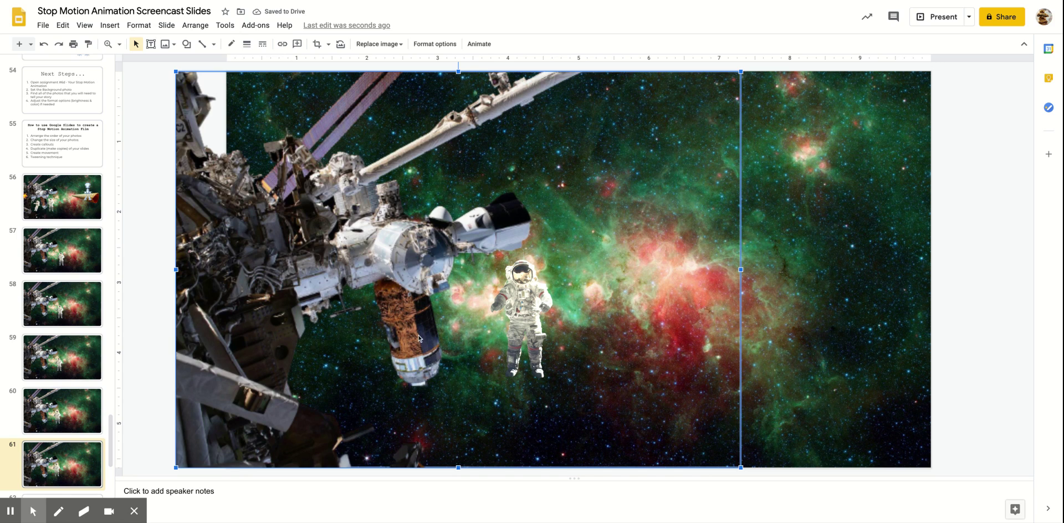
pyautogui.click(82, 467)
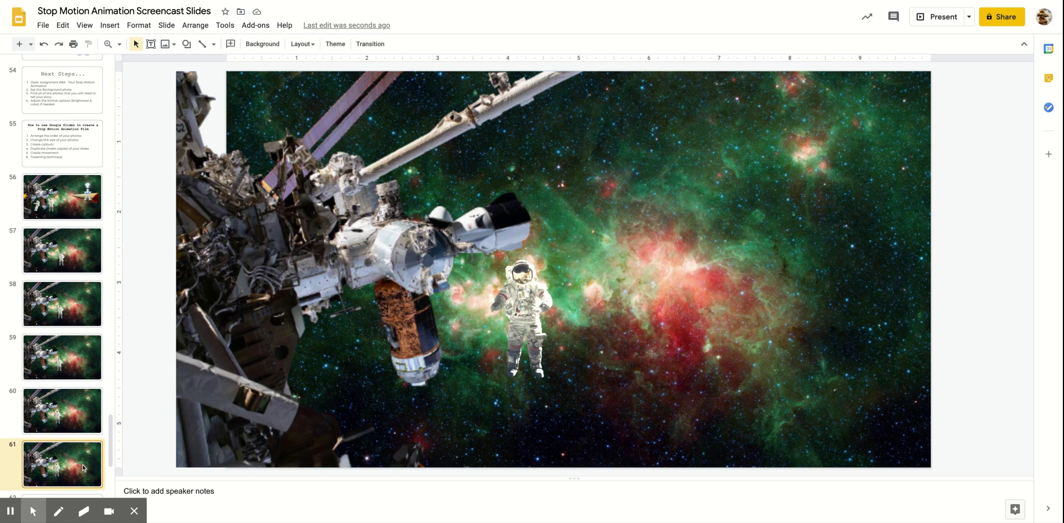
pyautogui.hotkey('ctrl', 'd')
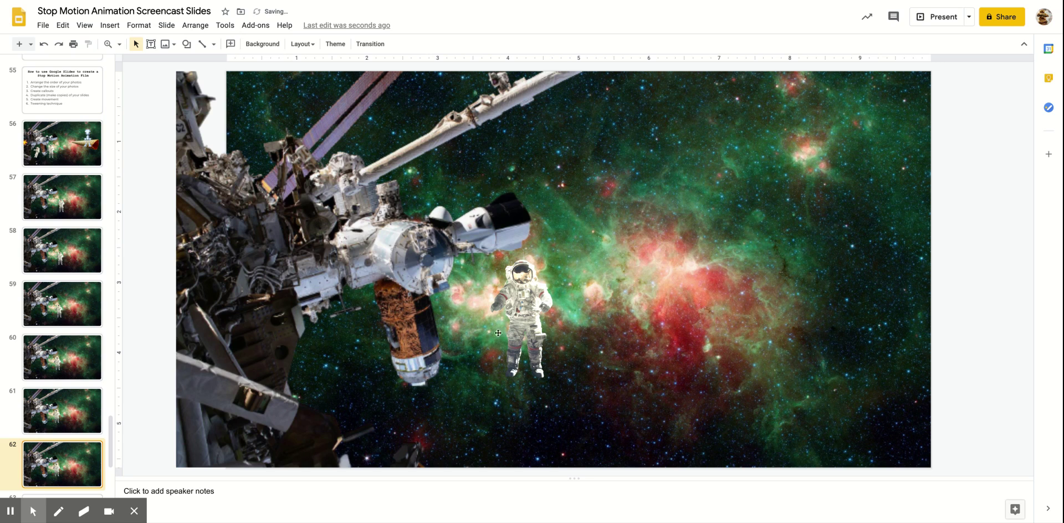
pyautogui.click(498, 333)
pyautogui.moveTo(498, 333); pyautogui.dragTo(487, 326)
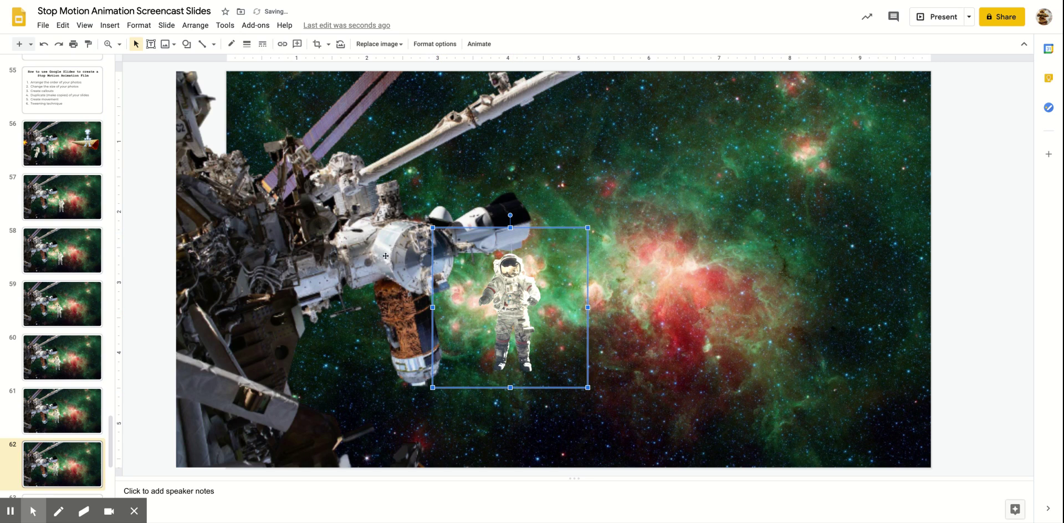
pyautogui.moveTo(386, 256); pyautogui.dragTo(395, 258)
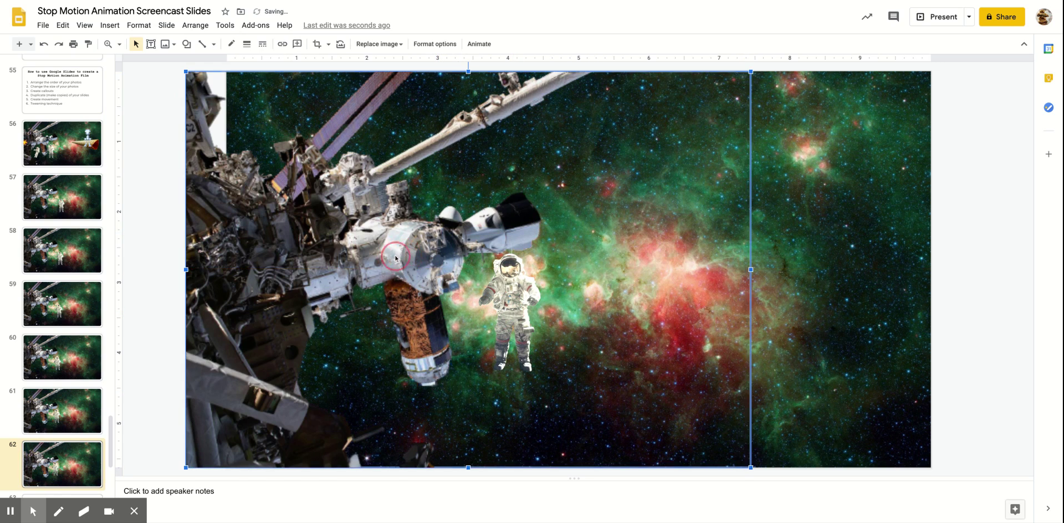
# Step: Duplicate slide 62 as slide 63, nudging the astronaut up-left and the station right again
pyautogui.click(82, 472)
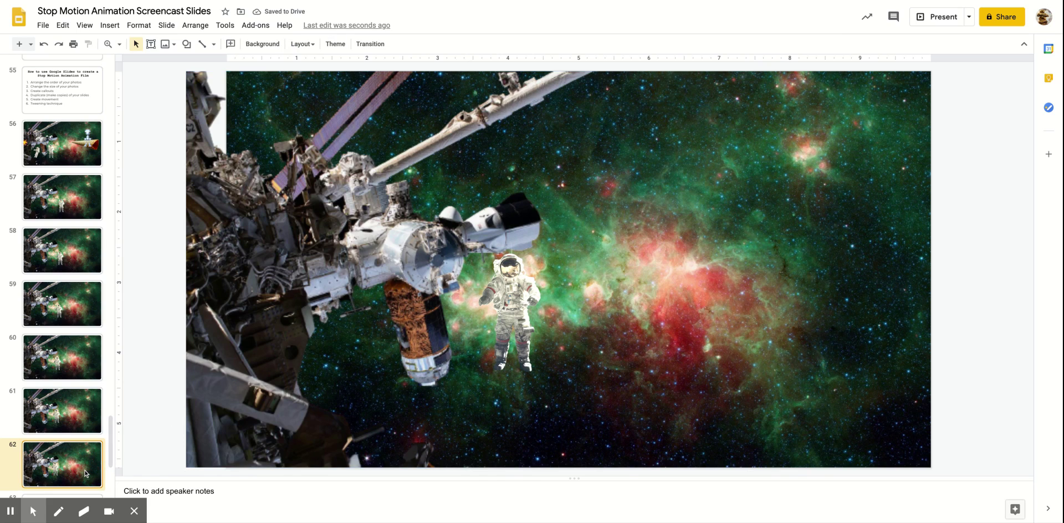
pyautogui.hotkey('ctrl', 'd')
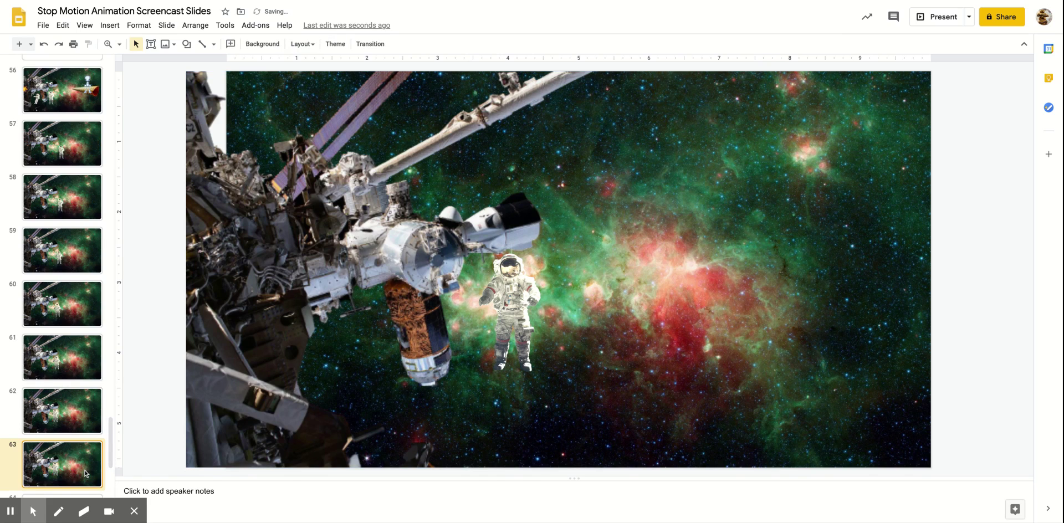
pyautogui.click(511, 302)
pyautogui.moveTo(512, 303); pyautogui.dragTo(507, 293)
pyautogui.moveTo(377, 255); pyautogui.dragTo(388, 258)
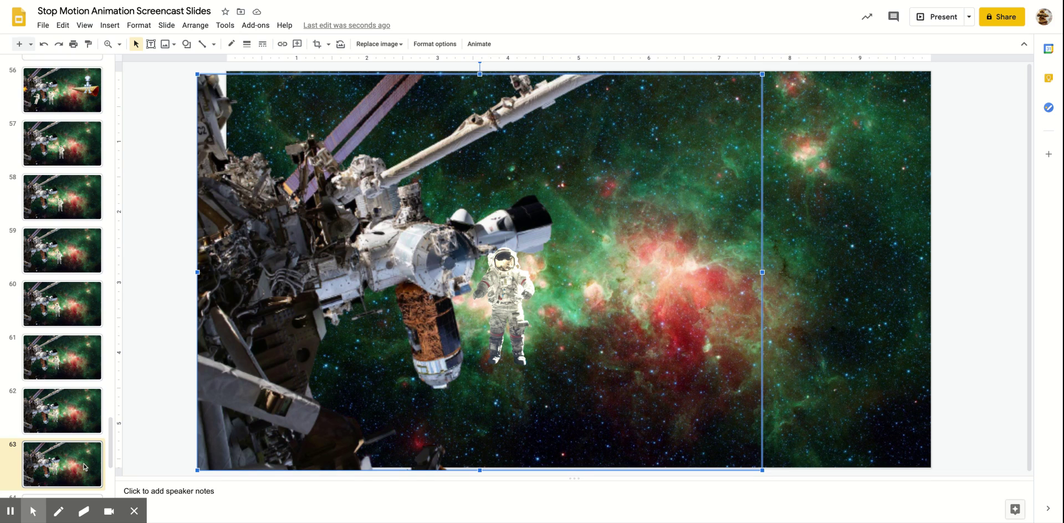
# Step: Nudge the station on slide 63, undo a stray image copy, and duplicate the slide as frame 64
pyautogui.scroll(-1, 84, 467)
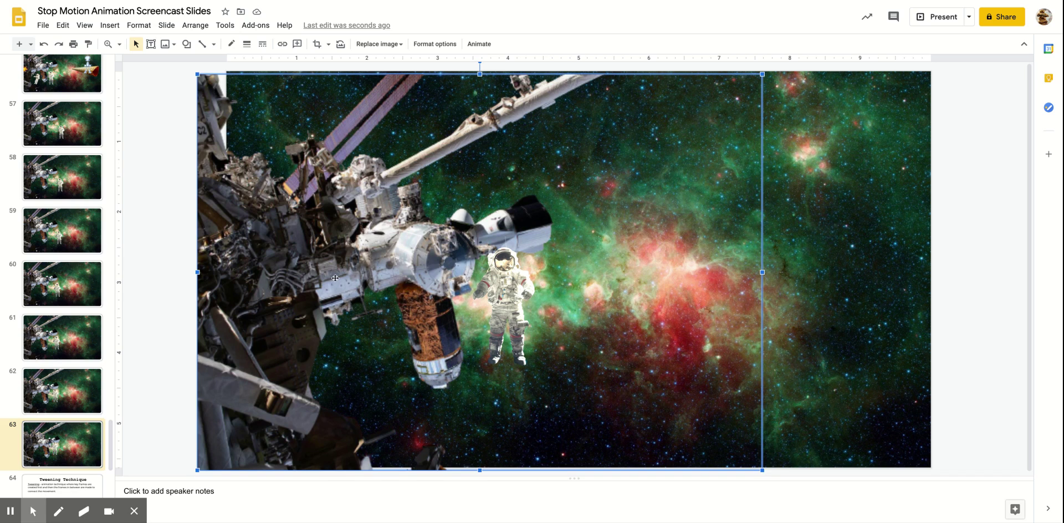
pyautogui.scroll(-1, 335, 277)
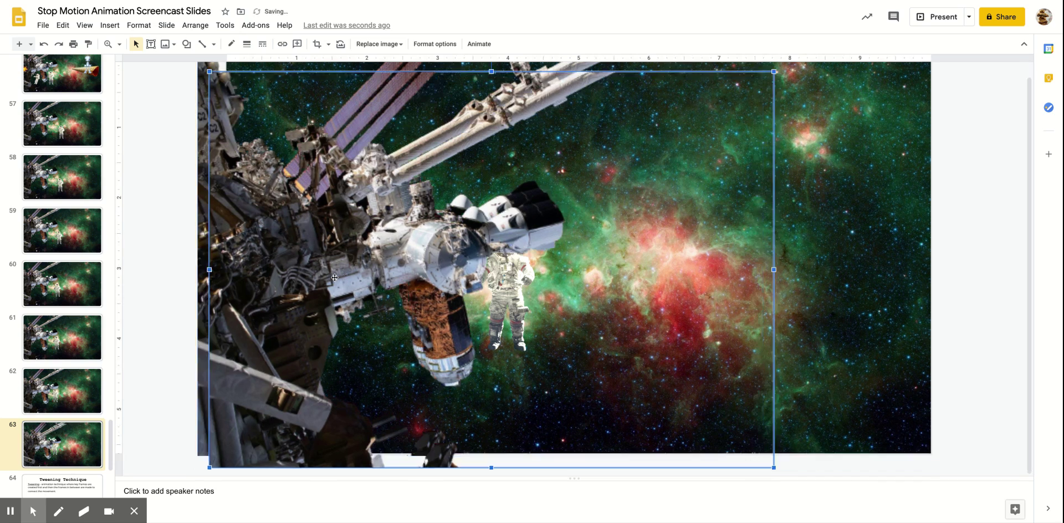
pyautogui.moveTo(293, 252); pyautogui.dragTo(277, 235)
pyautogui.hotkey('ctrl', 'd')
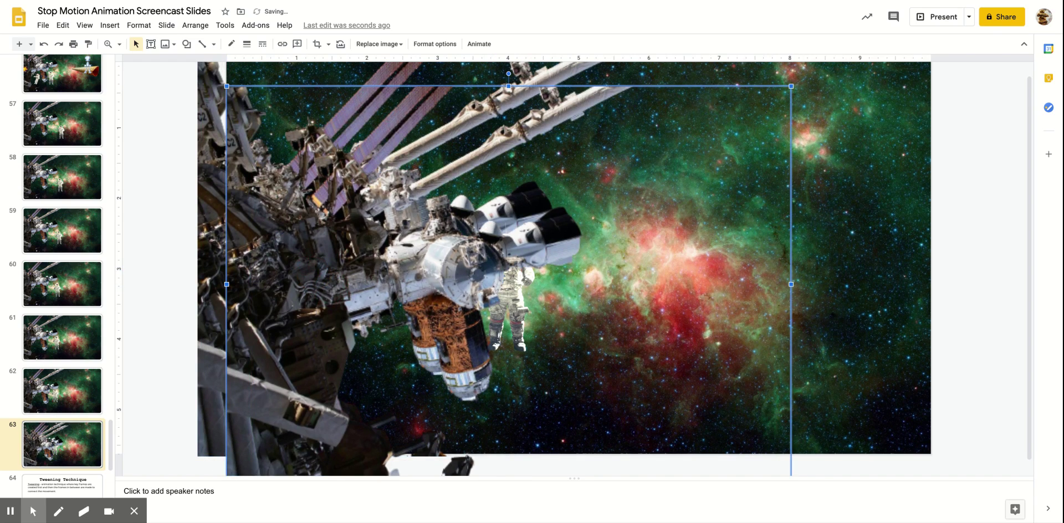
pyautogui.hotkey('ctrl', 'z')
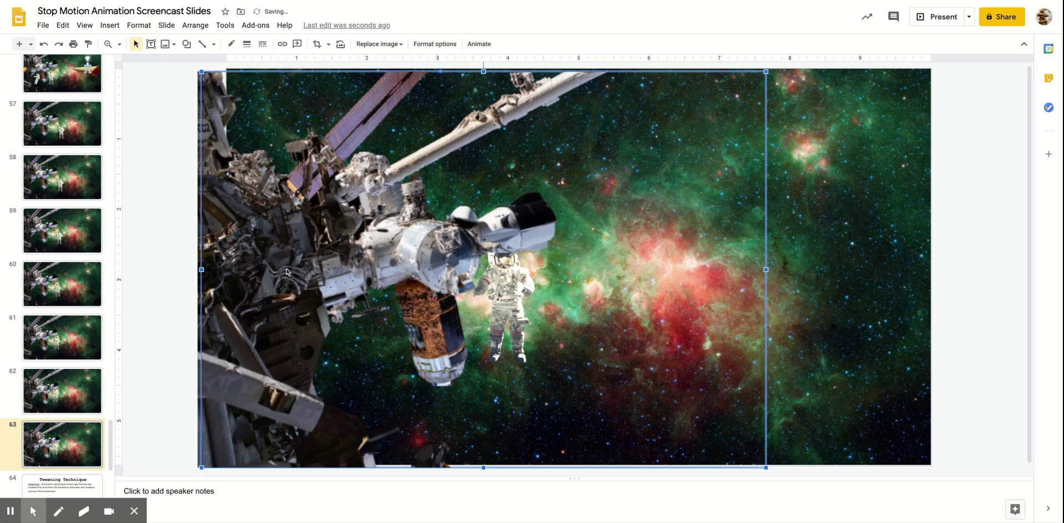
pyautogui.click(88, 443)
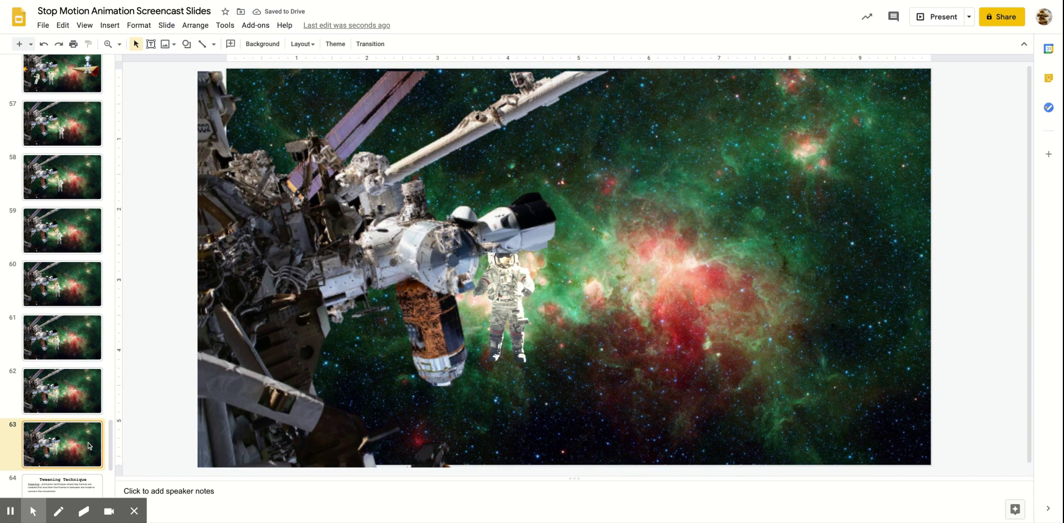
pyautogui.hotkey('ctrl', 'd')
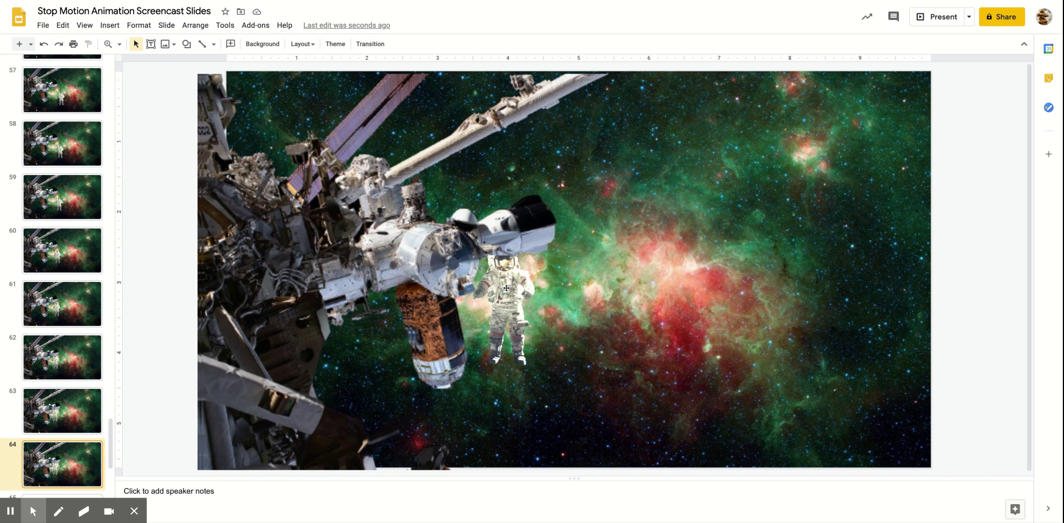
# Step: Send the station image on slide 64 to the back, behind the astronaut
pyautogui.click(506, 288)
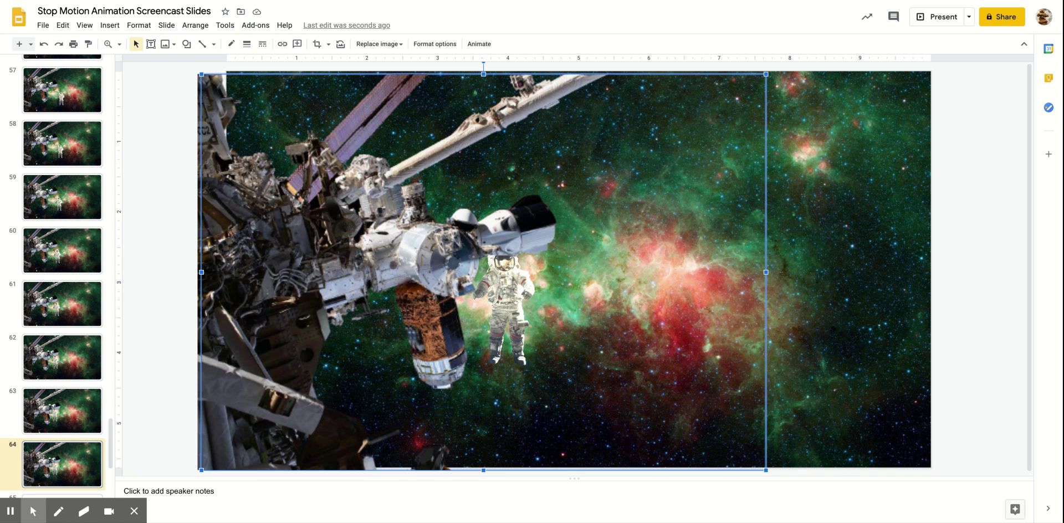
pyautogui.rightClick(477, 244)
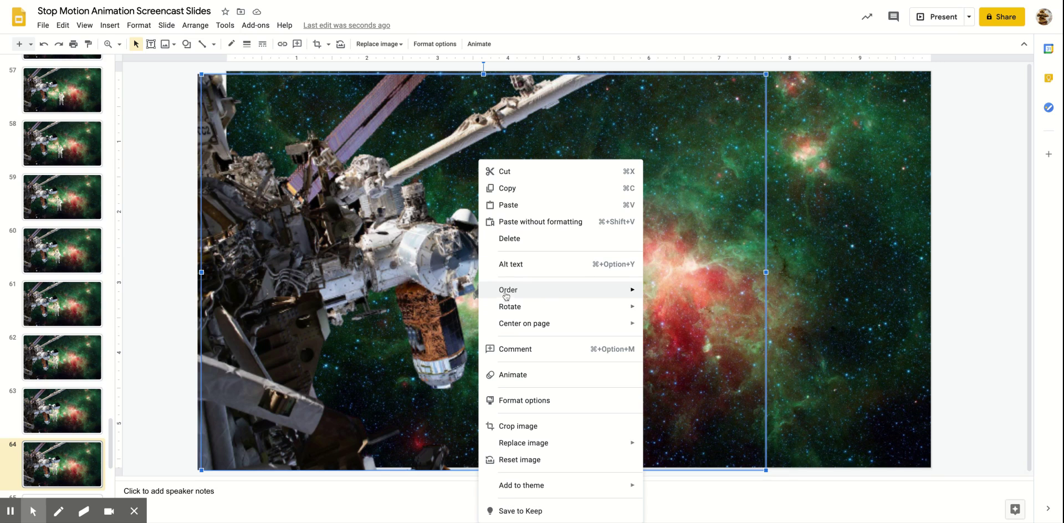
pyautogui.moveTo(505, 293)
pyautogui.click(678, 345)
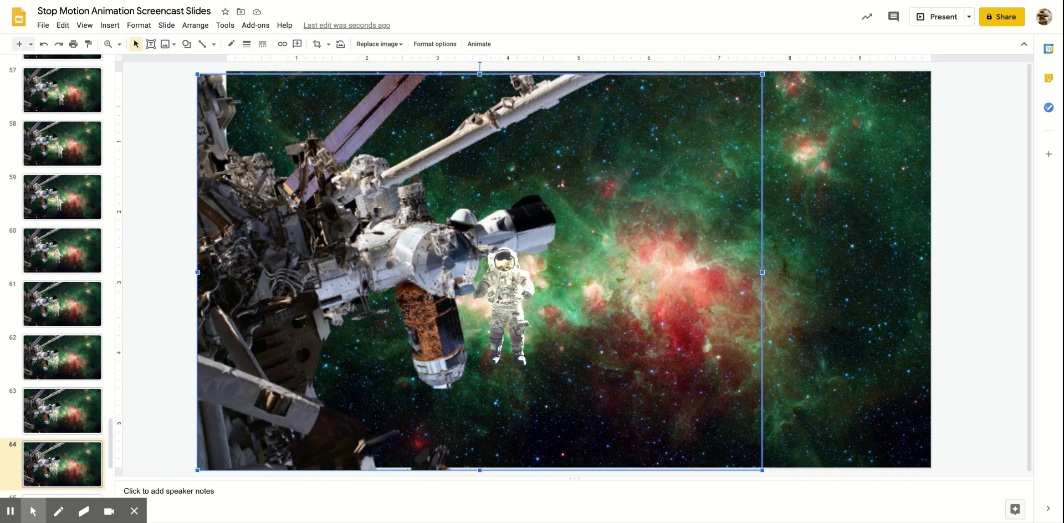
# Step: Open slide 65, 'Tweening Technique', and highlight the words 'key frames' in its definition
pyautogui.scroll(-2, 62, 411)
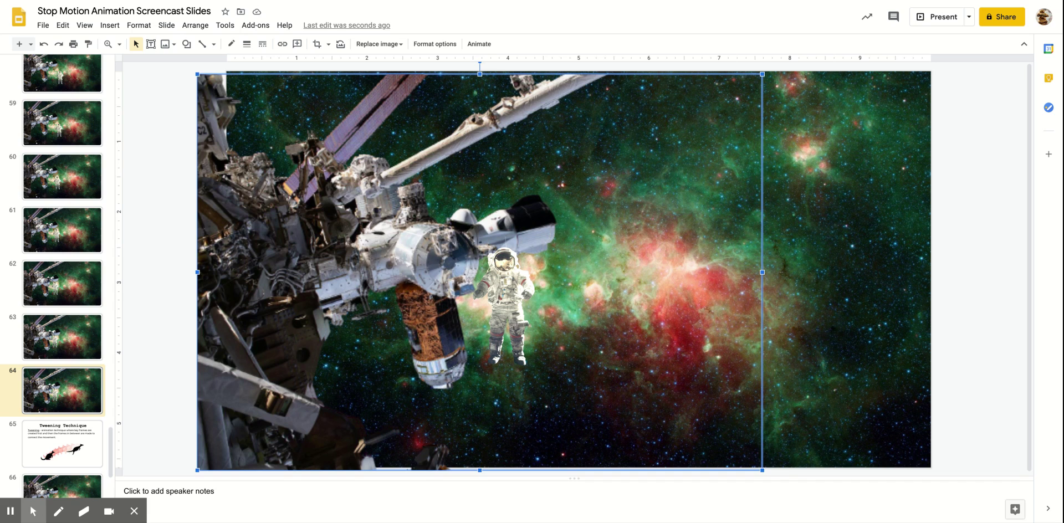
pyautogui.click(55, 435)
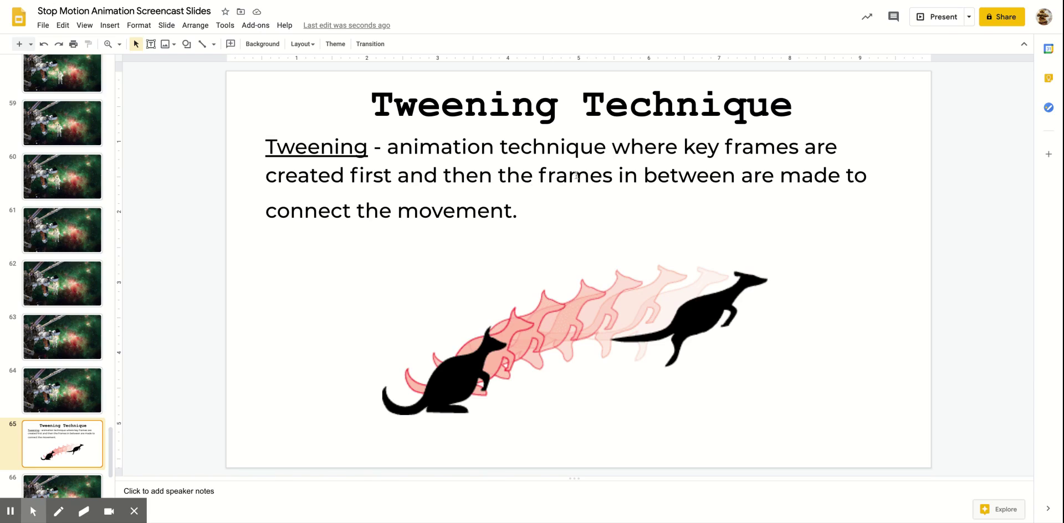
pyautogui.moveTo(685, 151); pyautogui.dragTo(797, 149)
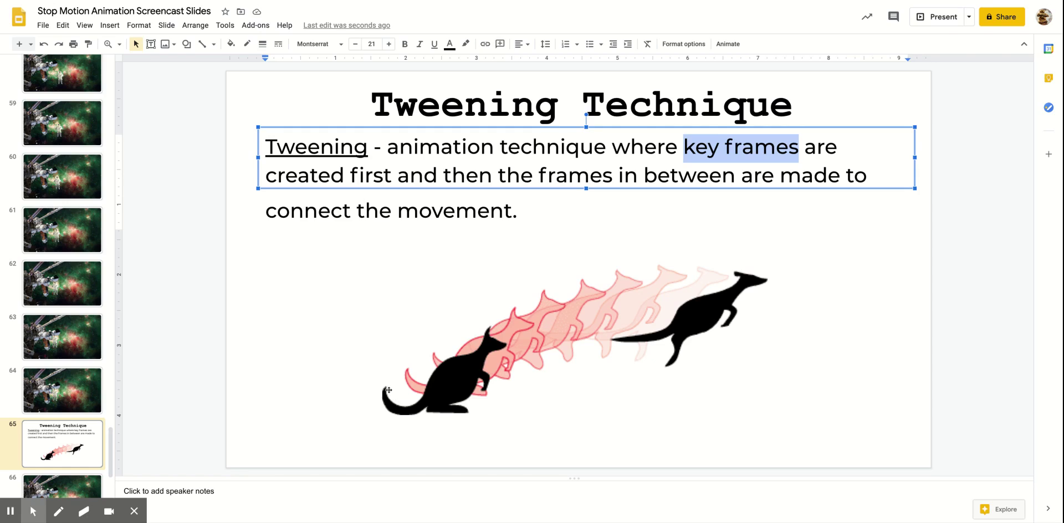
pyautogui.click(327, 387)
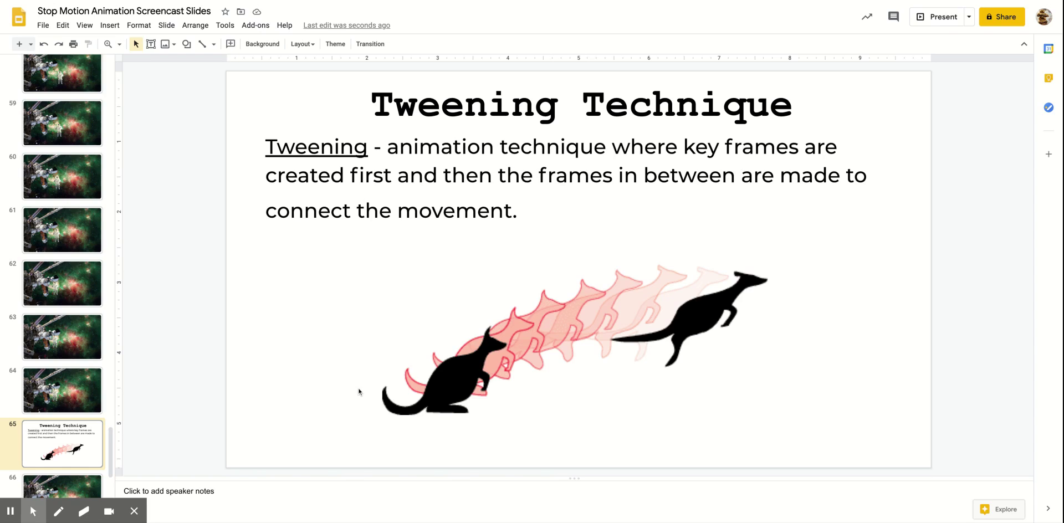
# Step: Compare the helmet-peeking station frame with the Captain Steve frame, then duplicate slide 66
pyautogui.scroll(-2, 91, 427)
pyautogui.scroll(-1, 90, 427)
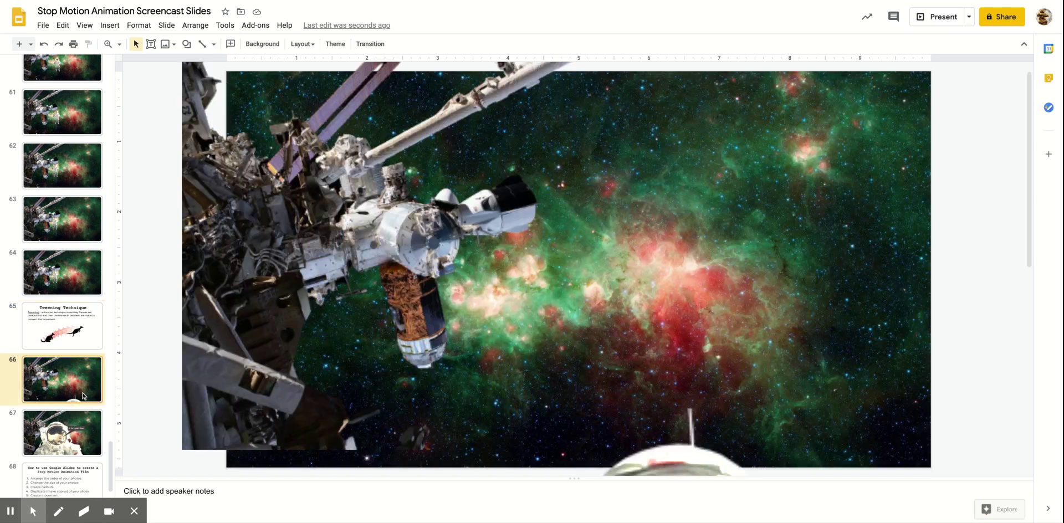
pyautogui.click(86, 398)
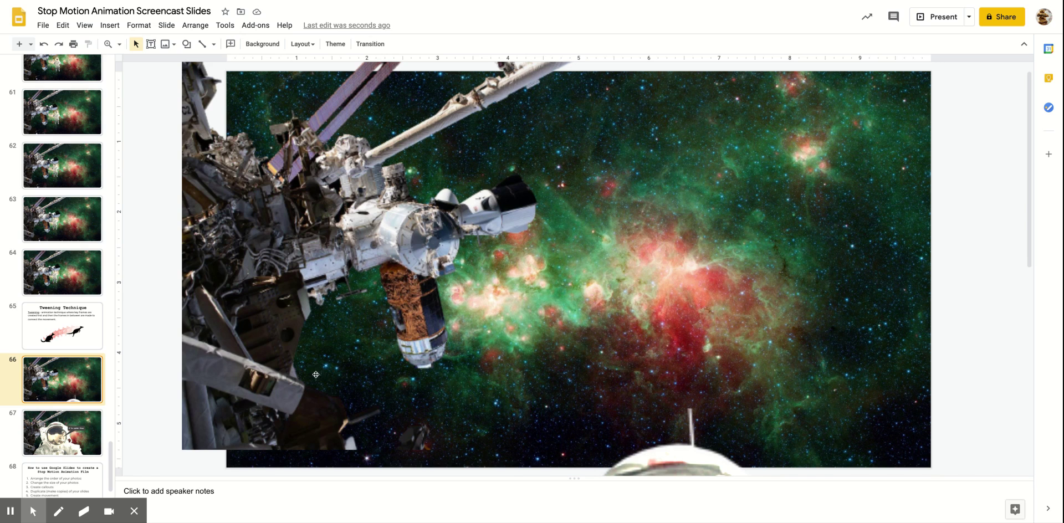
pyautogui.click(83, 450)
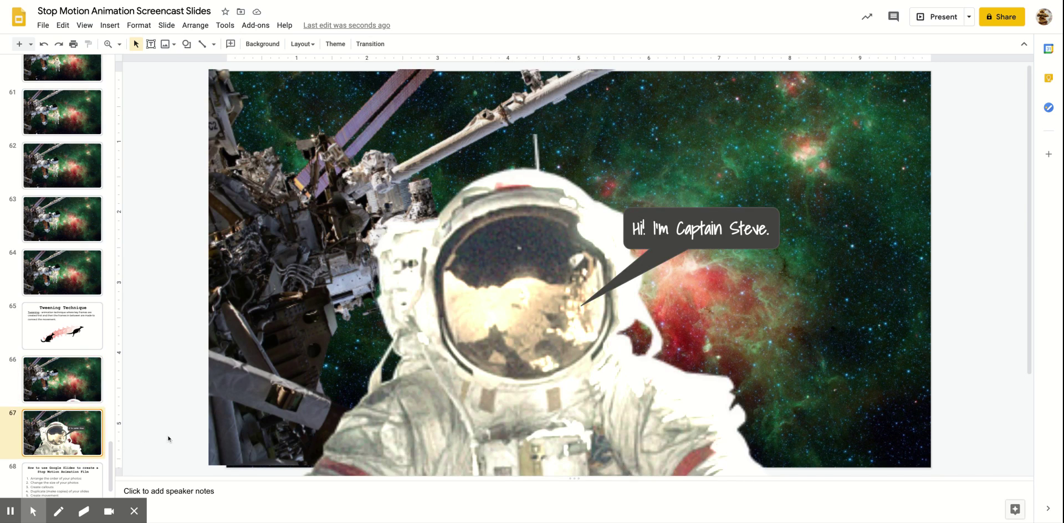
pyautogui.click(80, 393)
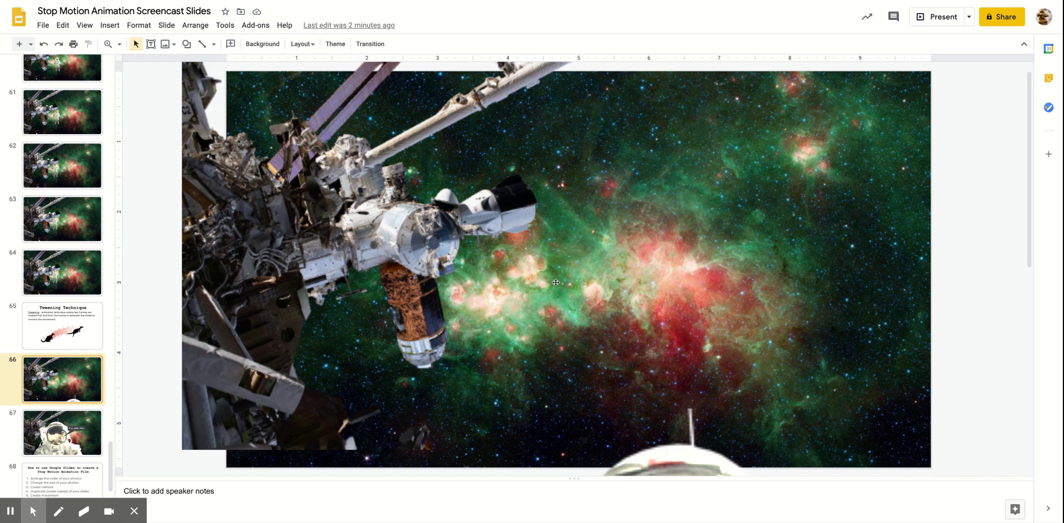
pyautogui.click(78, 448)
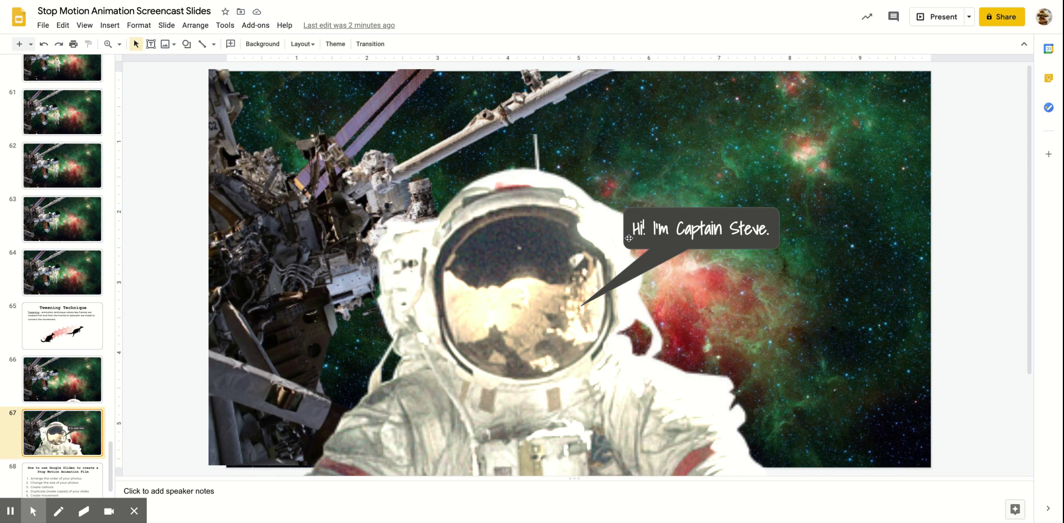
pyautogui.click(65, 384)
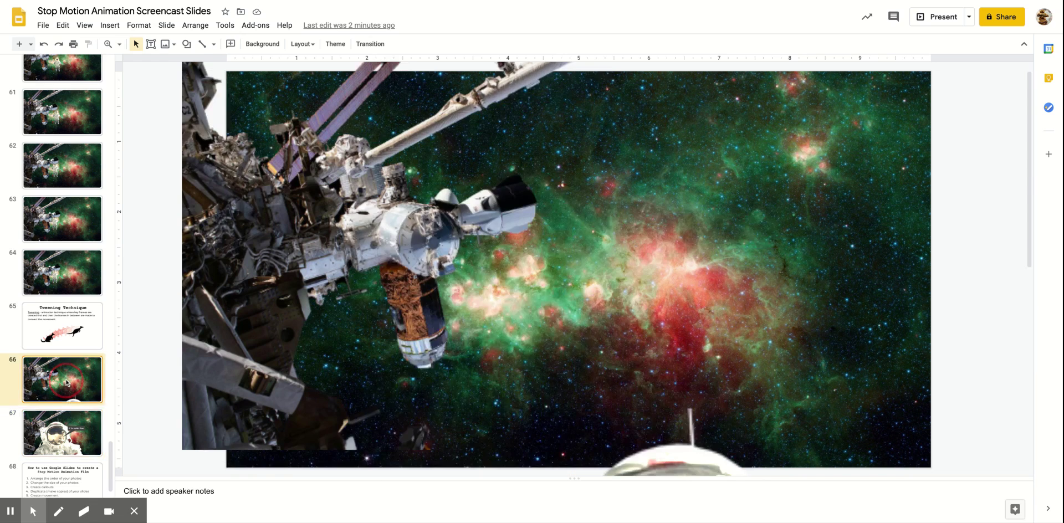
pyautogui.click(70, 443)
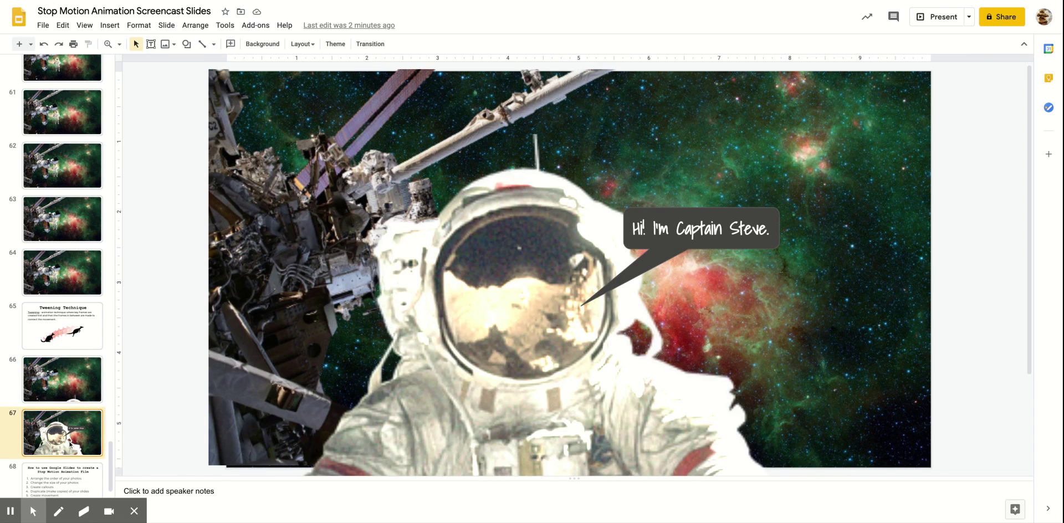
pyautogui.click(67, 402)
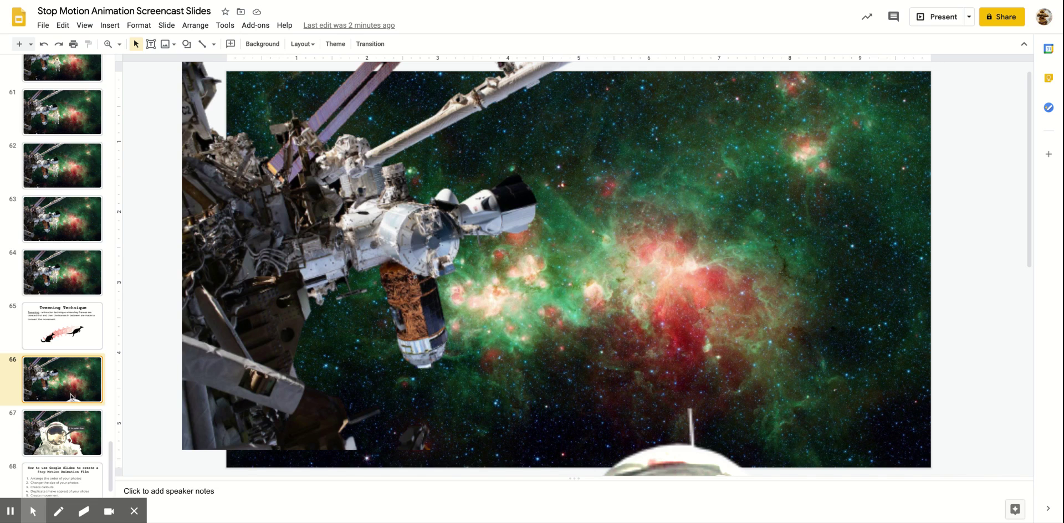
pyautogui.hotkey('ctrl', 'd')
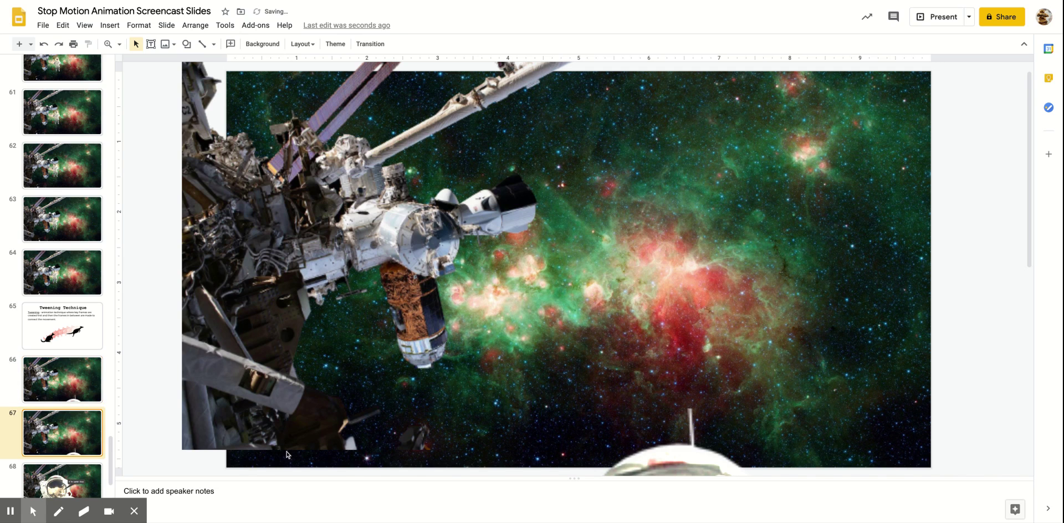
# Step: Raise the helmet in the new frame, duplicate it, raise it higher, and duplicate again
pyautogui.moveTo(634, 456); pyautogui.dragTo(625, 437)
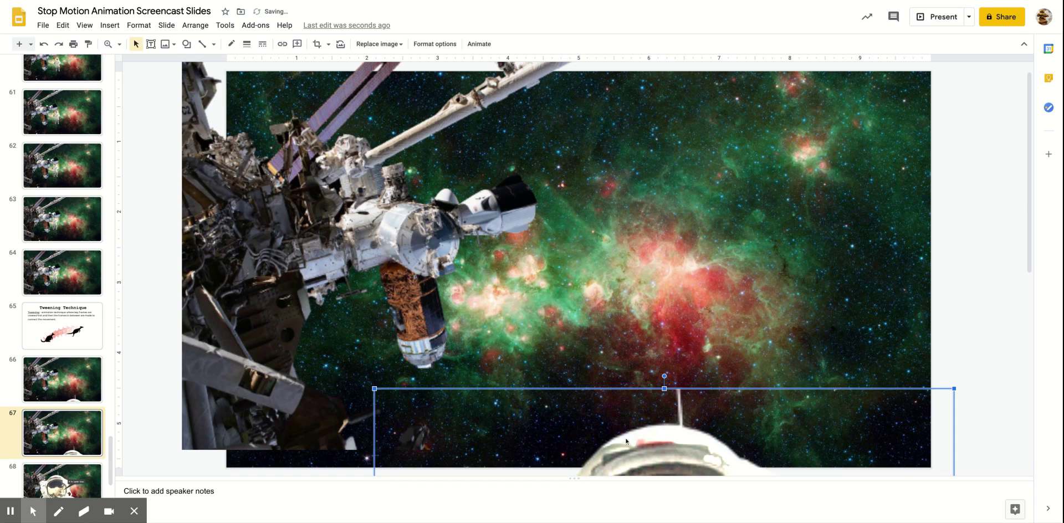
pyautogui.click(89, 435)
pyautogui.hotkey('ctrl', 'd')
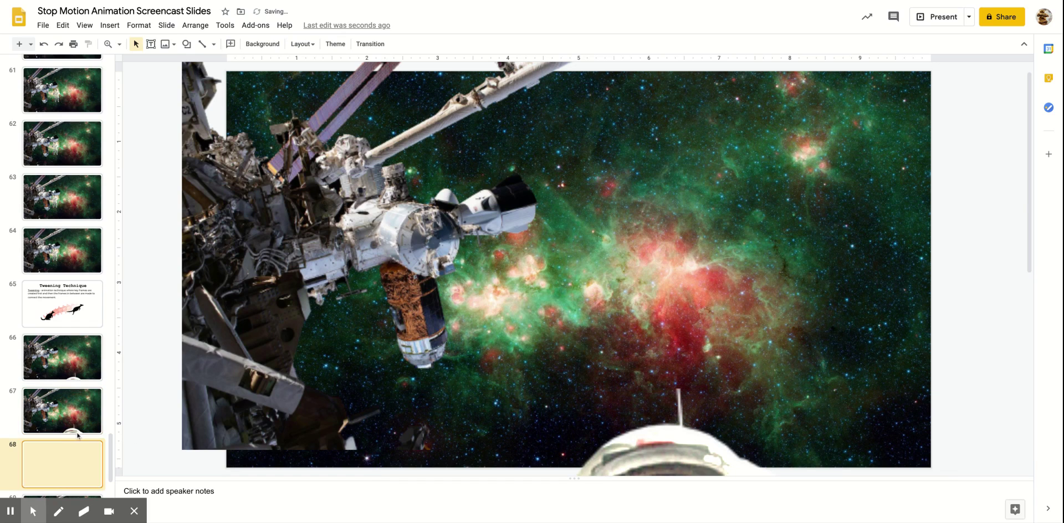
pyautogui.moveTo(585, 460); pyautogui.dragTo(590, 430)
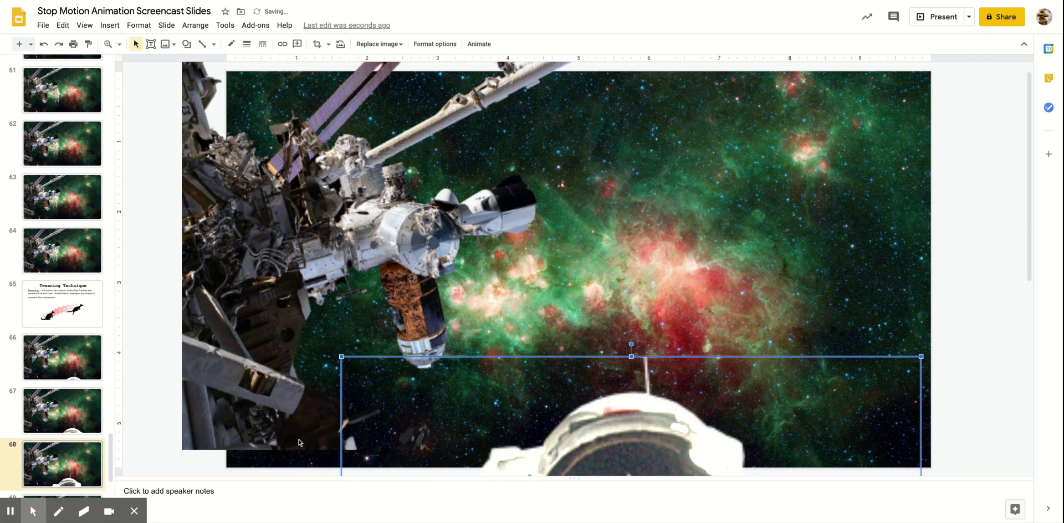
pyautogui.scroll(-2, 34, 447)
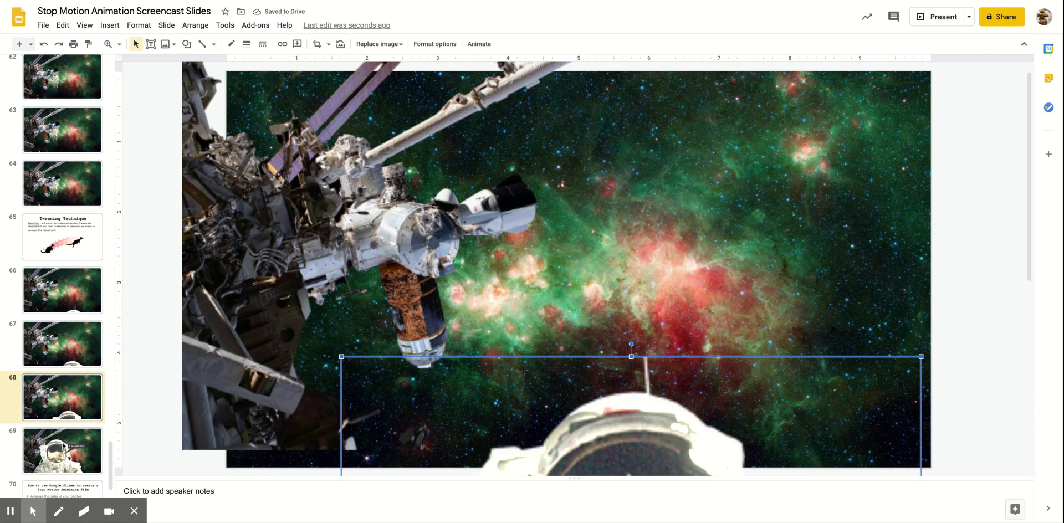
pyautogui.click(76, 415)
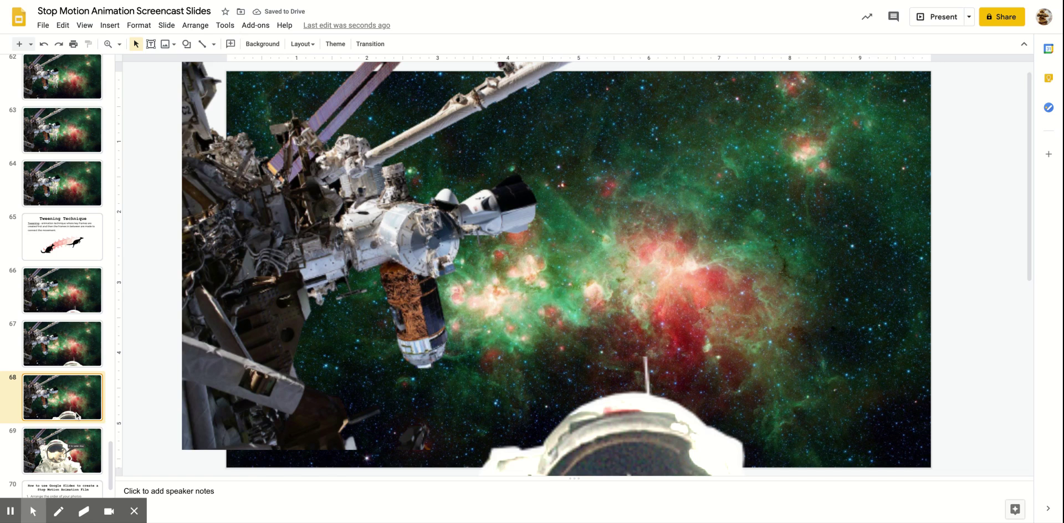
pyautogui.hotkey('ctrl', 'd')
# Step: Compare the latest in-between frame with the Captain Steve key frame on slide 70
pyautogui.scroll(-2, 81, 448)
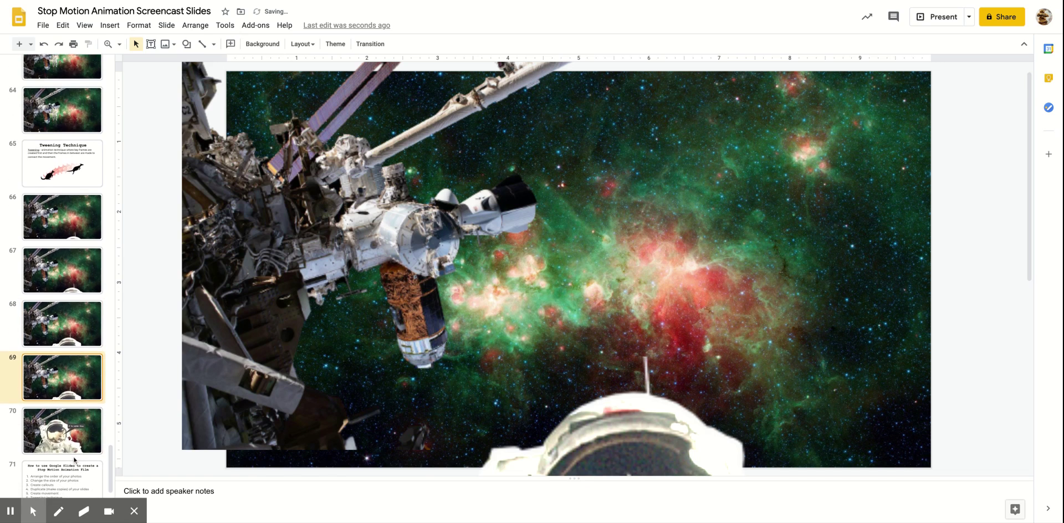
pyautogui.click(73, 446)
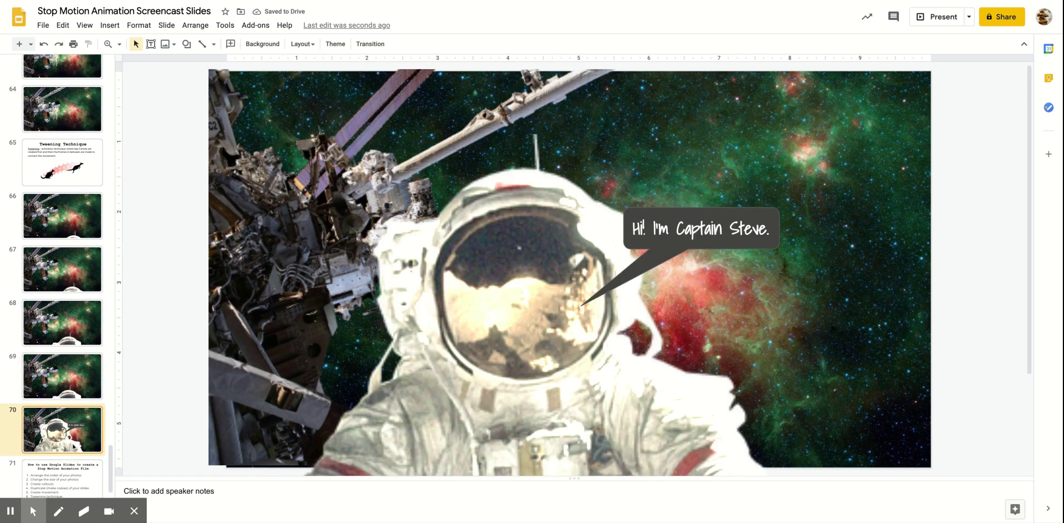
pyautogui.click(76, 391)
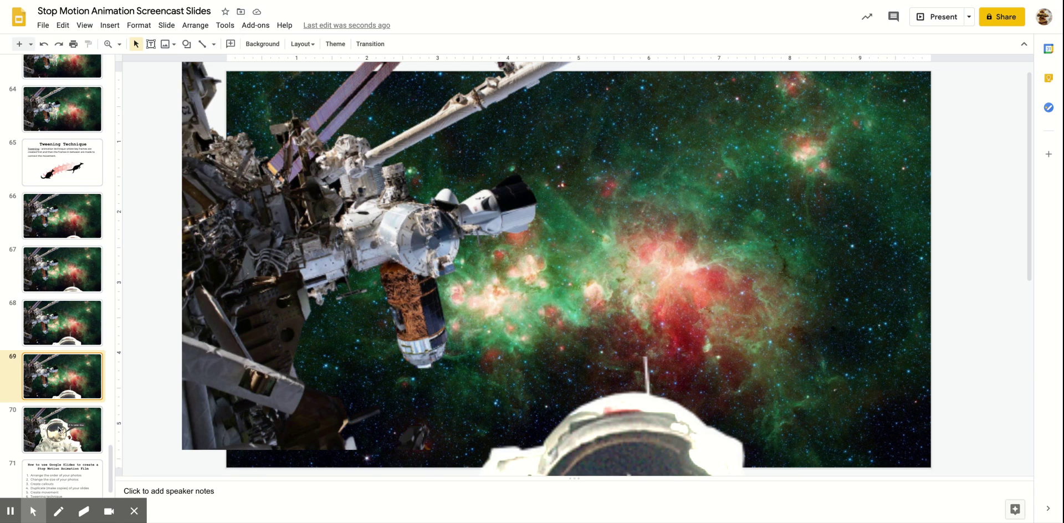
pyautogui.click(60, 429)
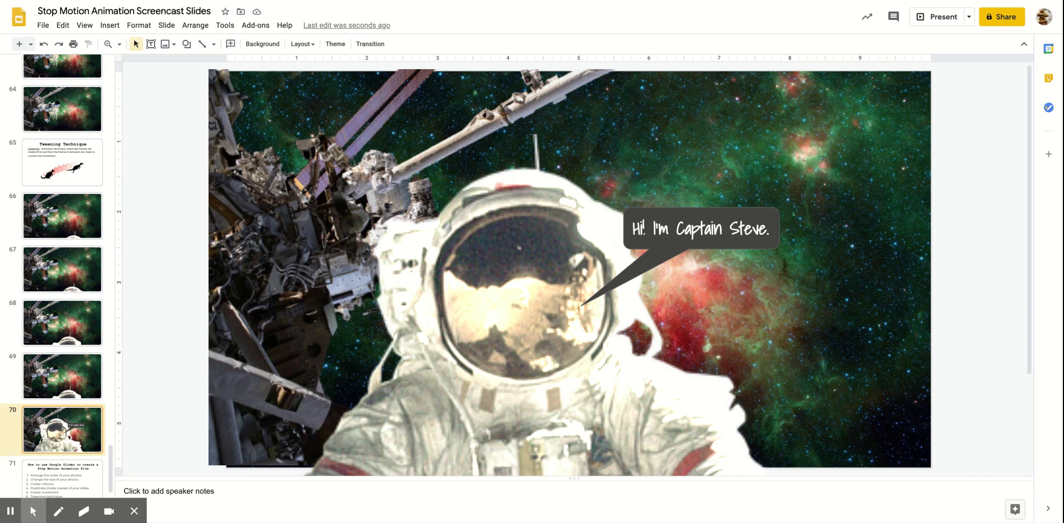
# Step: Duplicate the 'Hi! I'm Captain Steve' key frame repeatedly to fill slides 70–76
pyautogui.hotkey('ctrl', 'd')
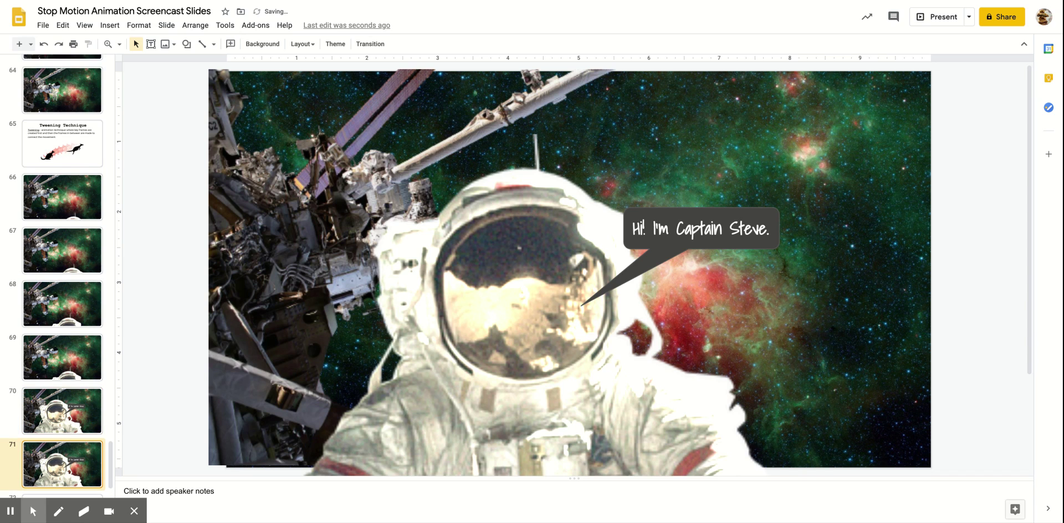
pyautogui.hotkey('ctrl', 'd')
pyautogui.hotkey('ctrl', 'd')
pyautogui.press('Down')
pyautogui.press('Down')
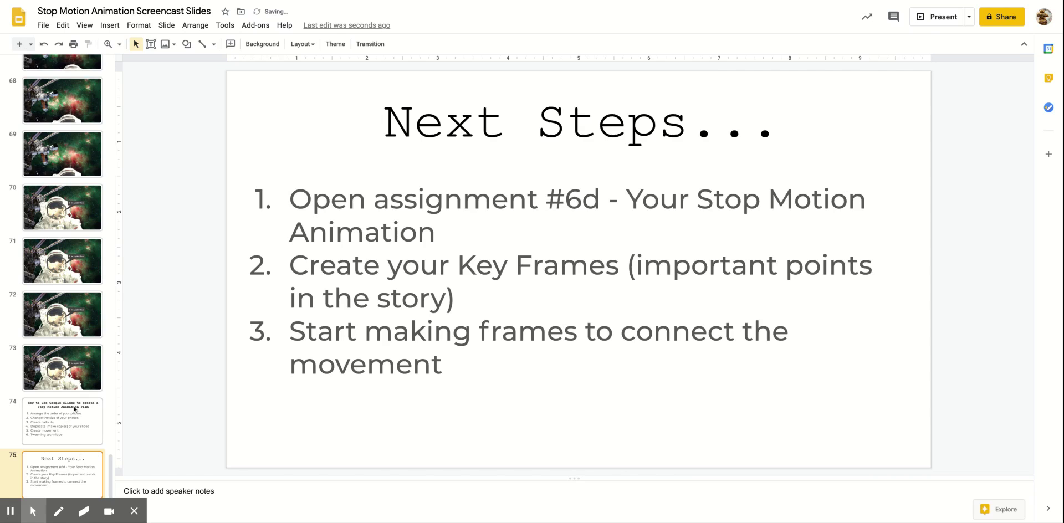
pyautogui.click(82, 382)
pyautogui.hotkey('ctrl', 'd')
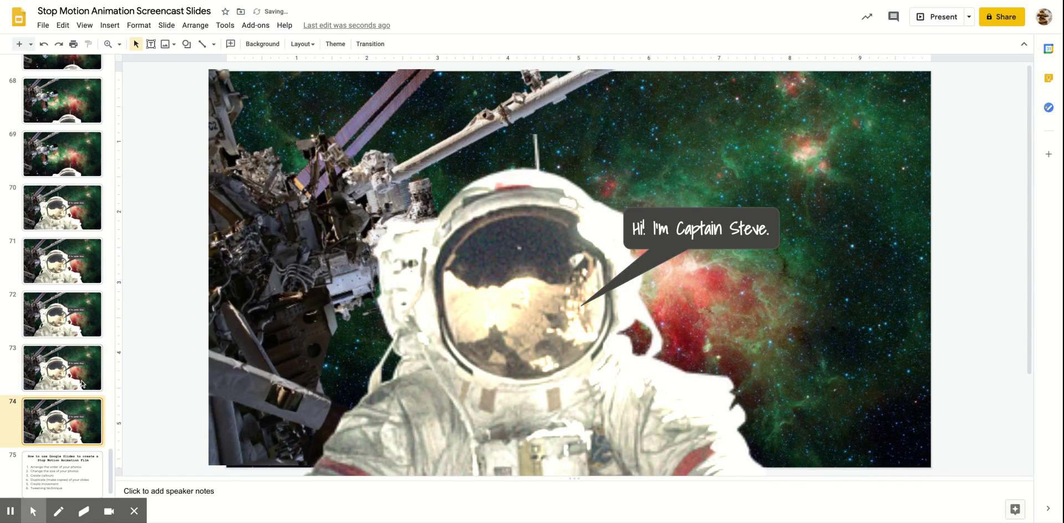
pyautogui.hotkey('ctrl', 'd')
pyautogui.hotkey('ctrl', 'd')
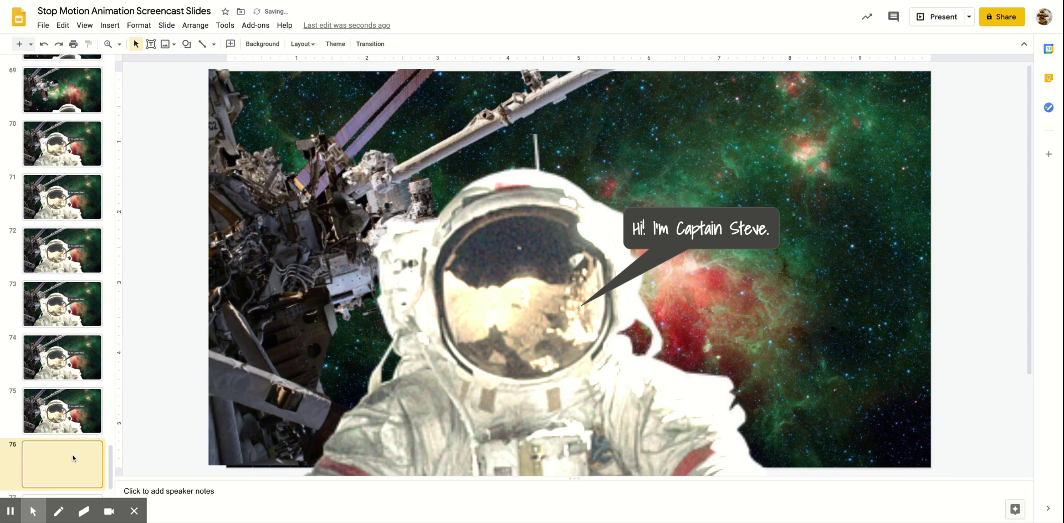
pyautogui.scroll(-2, 72, 458)
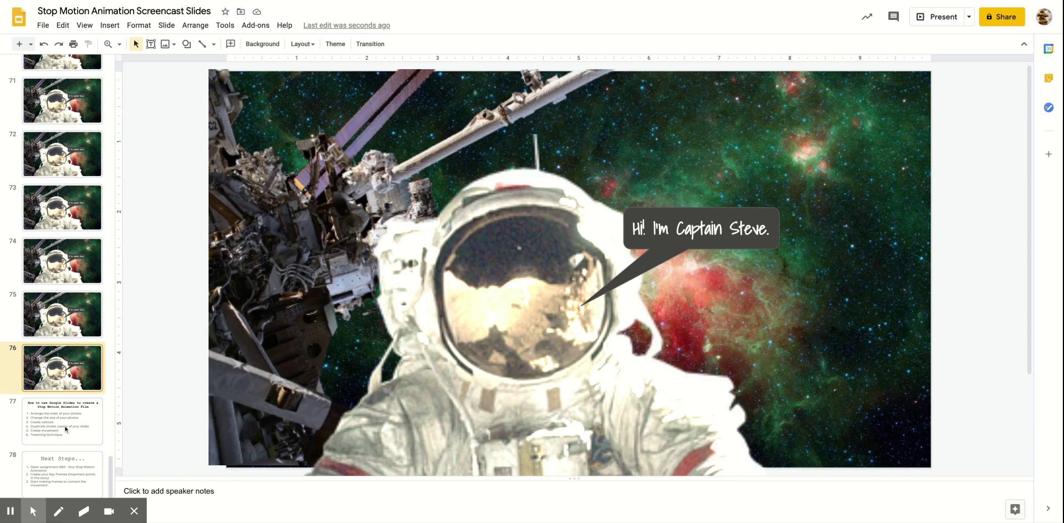
# Step: View the How to use Google Slides summary slide, then slide 78, 'Next Steps...'
pyautogui.click(66, 431)
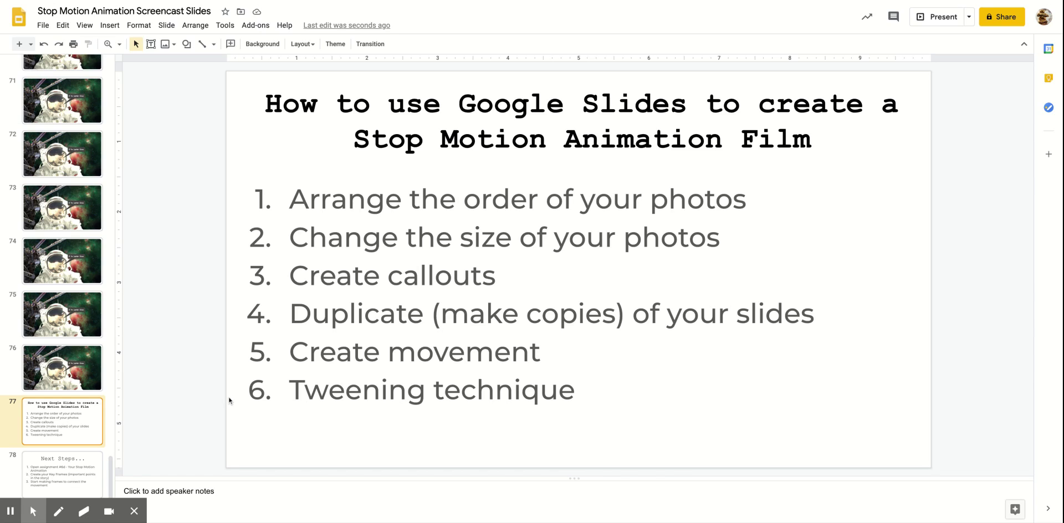
pyautogui.click(54, 484)
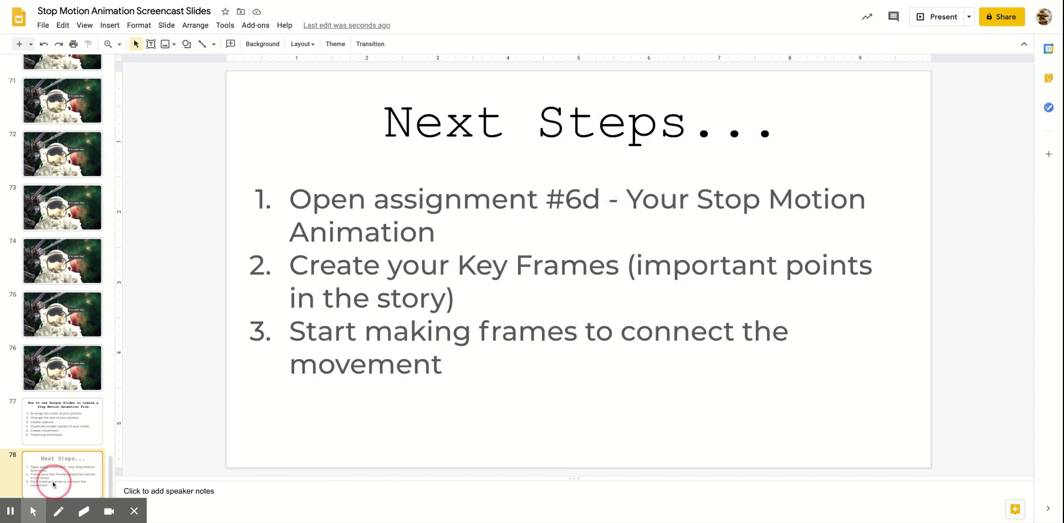